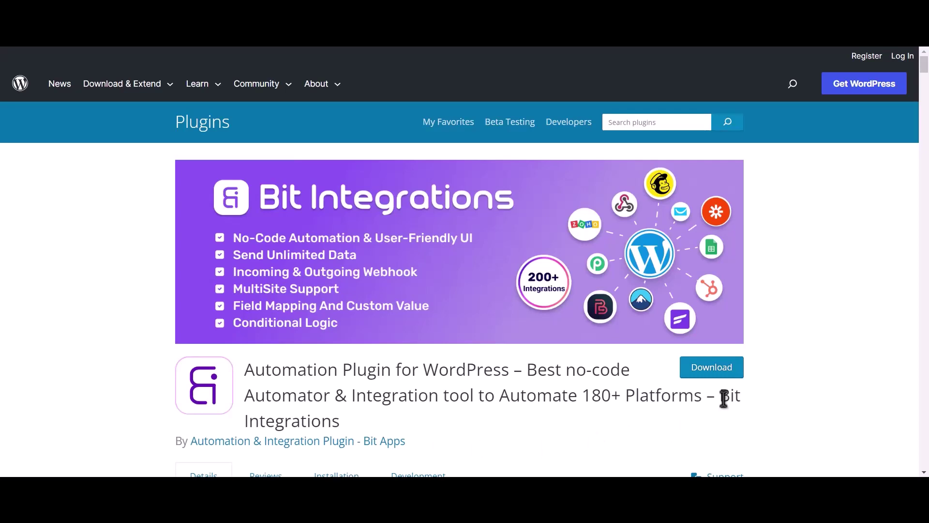
Step: Highlight 'Bit Integrations' in the plugin page title, then start a new Bit Integrations flow
{"action": "left_click_drag", "start_coordinate": [720, 399], "coordinate": [730, 417]}
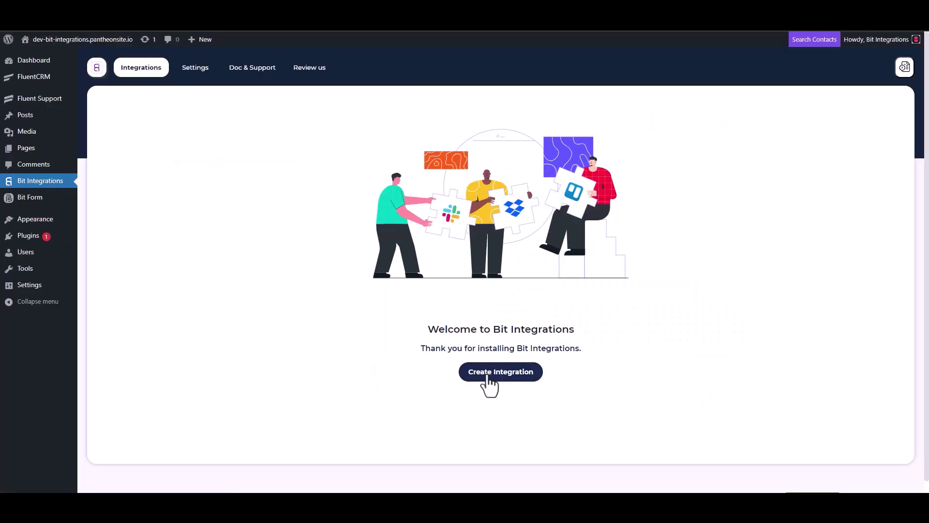
{"action": "left_click", "coordinate": [486, 377]}
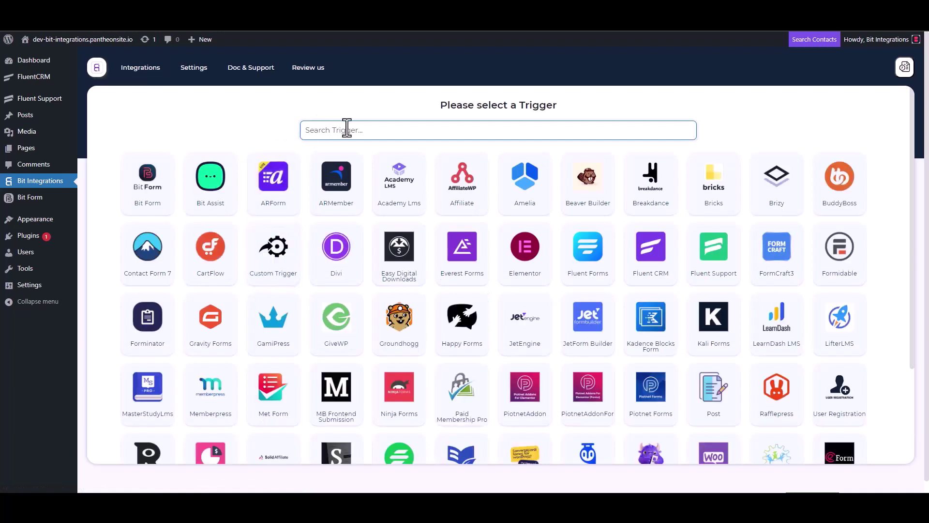
Step: Pick Fluent Support as the trigger, copy its webhook URL and start fetching incoming data
{"action": "left_click", "coordinate": [717, 263]}
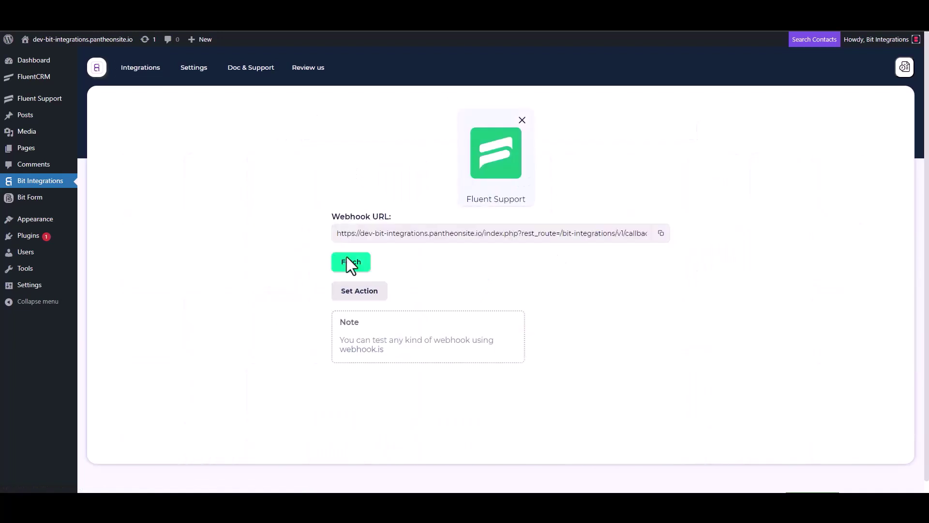
{"action": "left_click", "coordinate": [660, 234]}
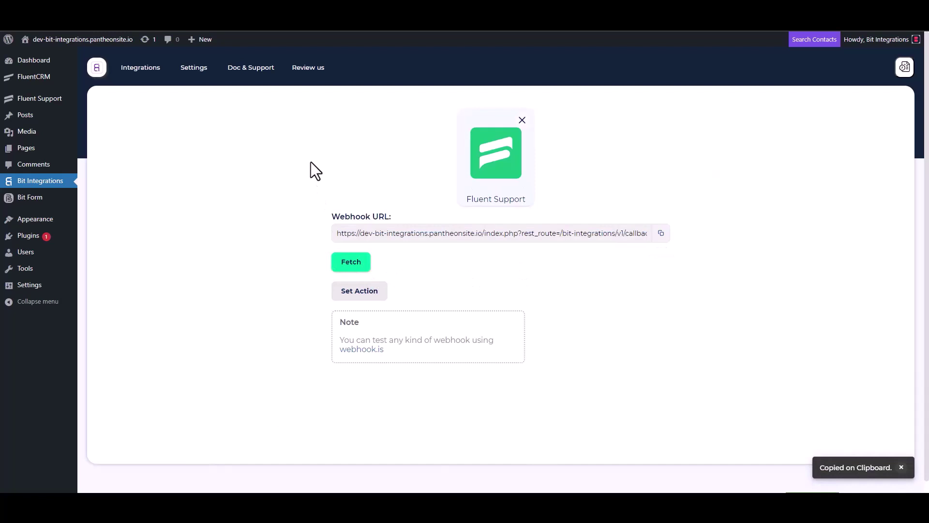
{"action": "left_click", "coordinate": [349, 267]}
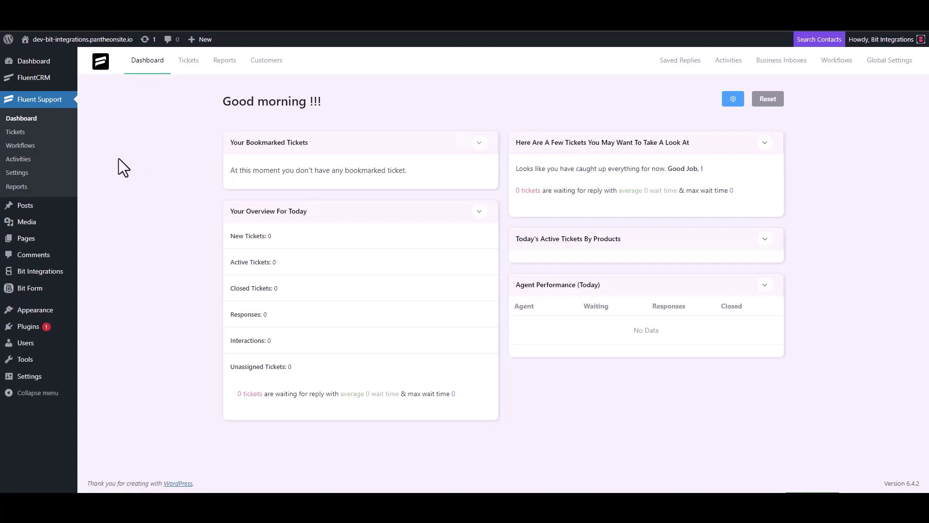
Step: Add an Automatic Fluent Support workflow named 'Bit Integrations'
{"action": "left_click", "coordinate": [20, 146]}
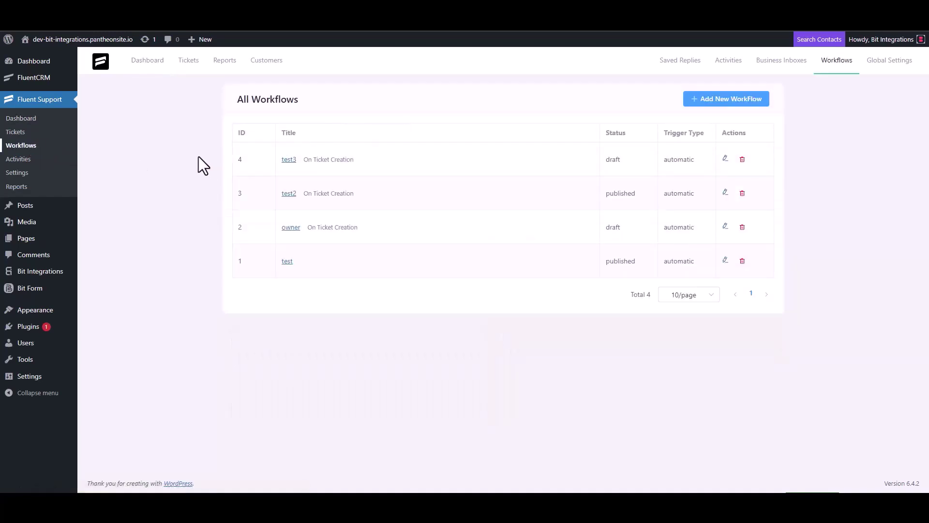
{"action": "left_click", "coordinate": [714, 102]}
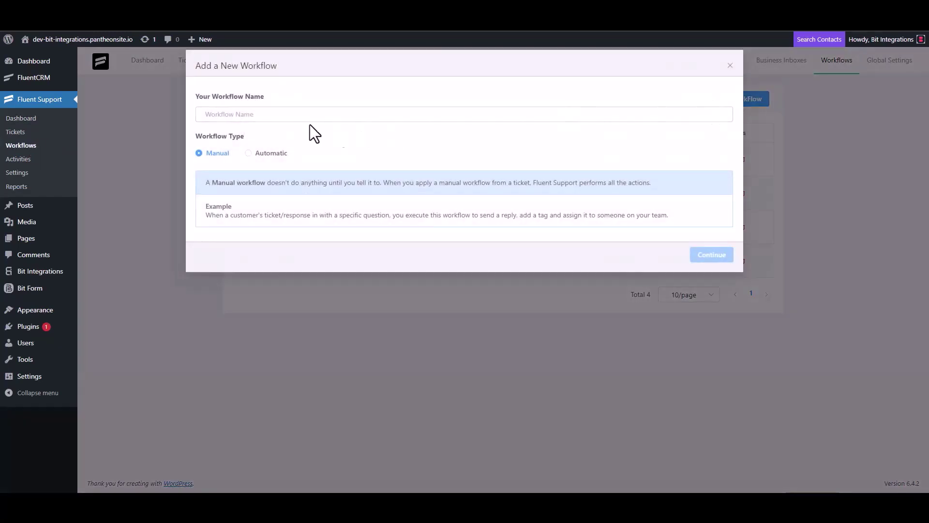
{"action": "left_click", "coordinate": [281, 115]}
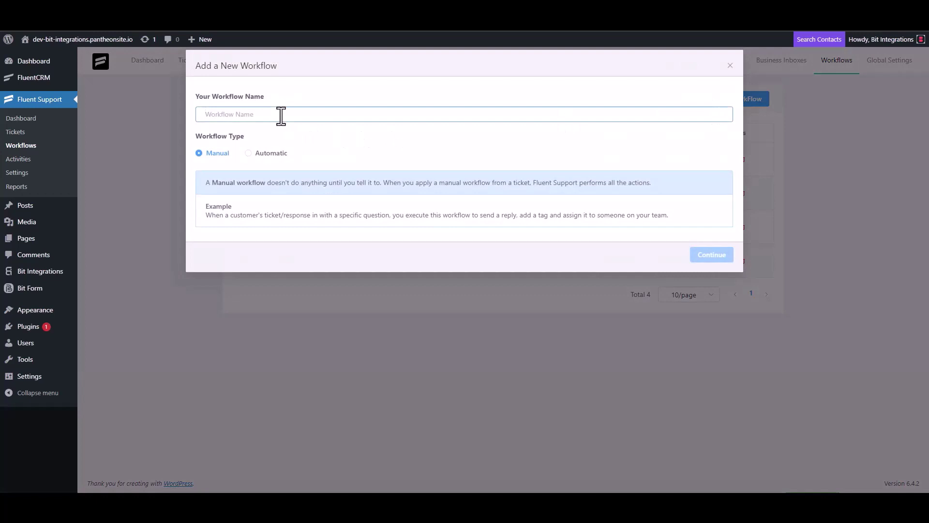
{"action": "type", "text": "B"}
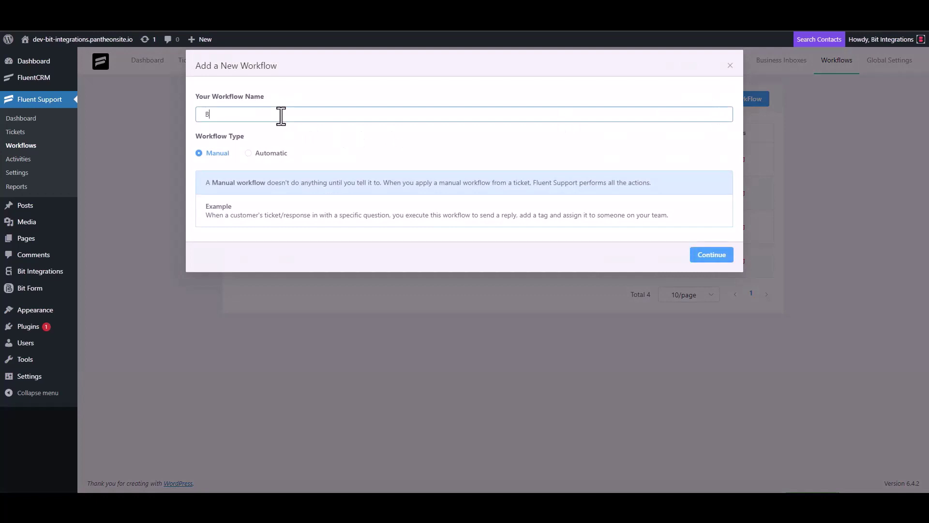
{"action": "type", "text": "it Integrations"}
{"action": "left_click", "coordinate": [260, 154]}
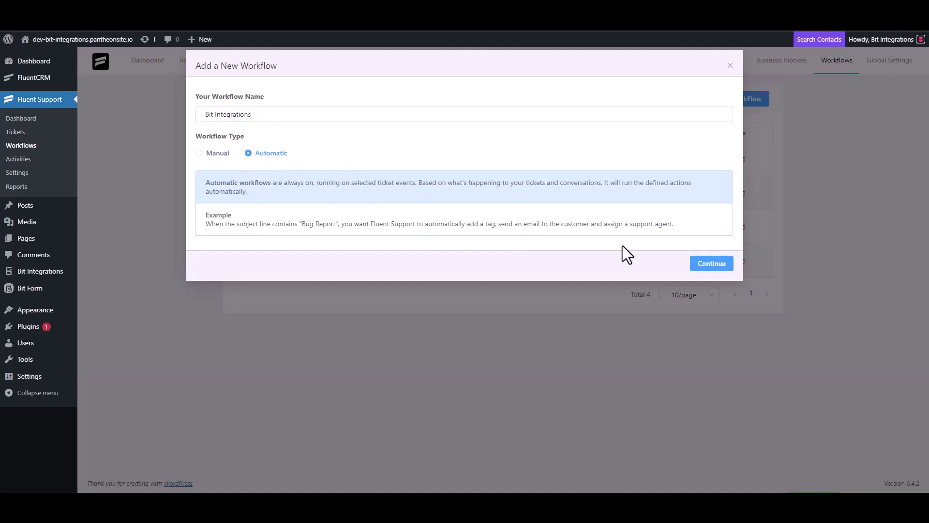
{"action": "left_click", "coordinate": [709, 264]}
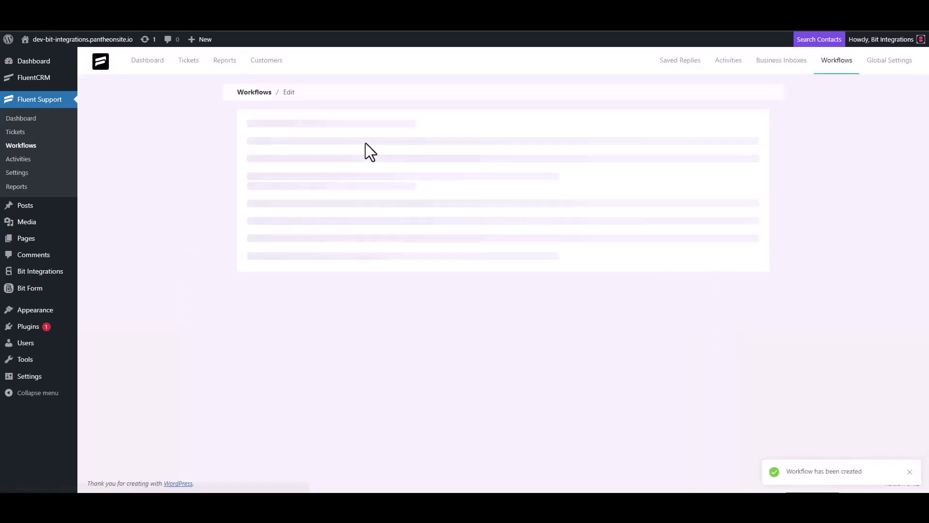
Step: Trigger the workflow On Ticket Creation with an Outgoing Webhook action to the pasted Bit Integrations URL
{"action": "left_click", "coordinate": [290, 207]}
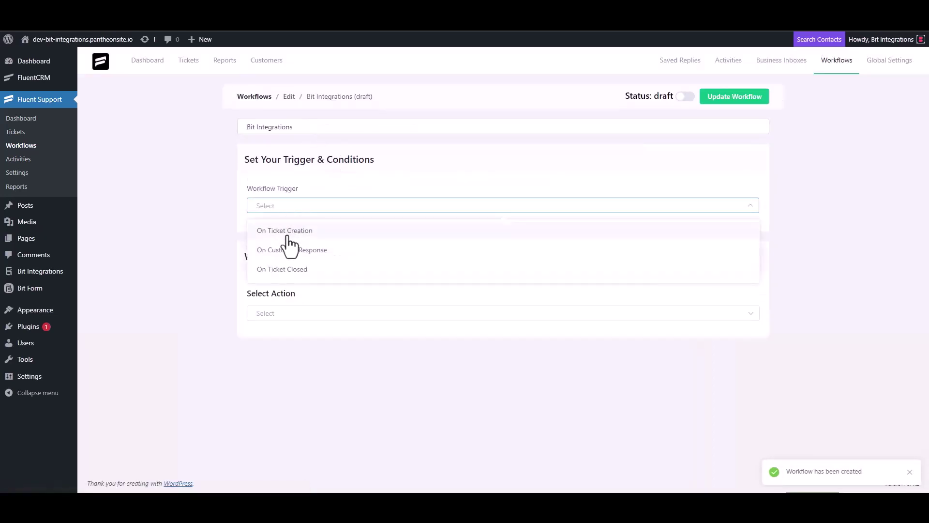
{"action": "left_click", "coordinate": [287, 231]}
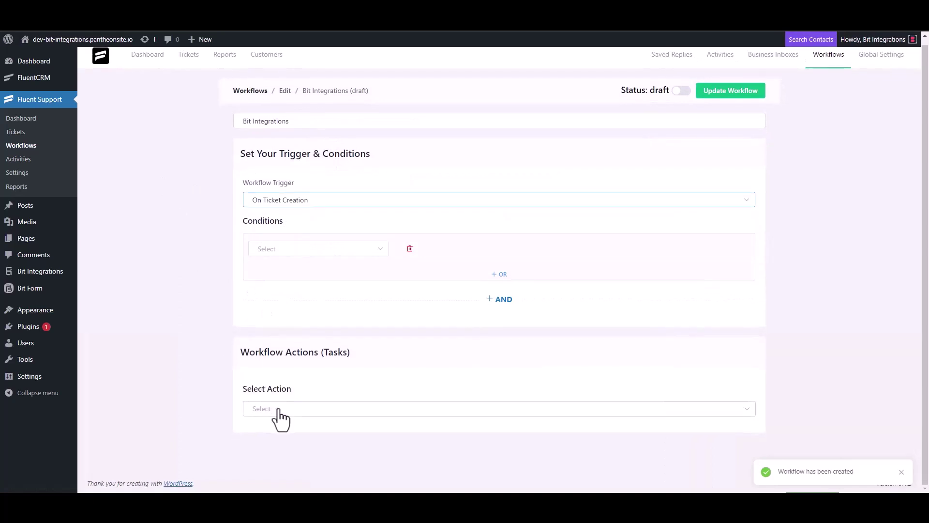
{"action": "left_click", "coordinate": [276, 410]}
{"action": "scroll", "coordinate": [291, 324], "scroll_direction": "down", "scroll_amount": 3}
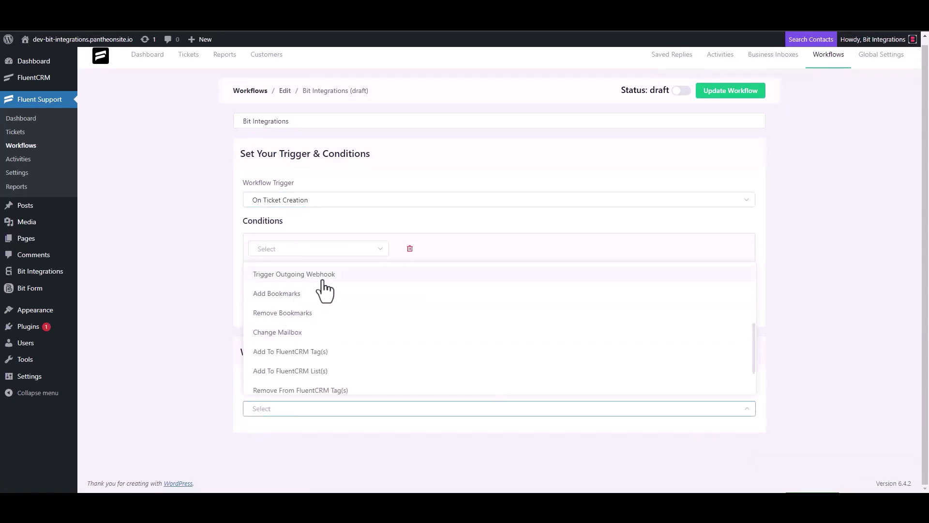
{"action": "left_click", "coordinate": [320, 277]}
{"action": "scroll", "coordinate": [229, 284], "scroll_direction": "down", "scroll_amount": 4}
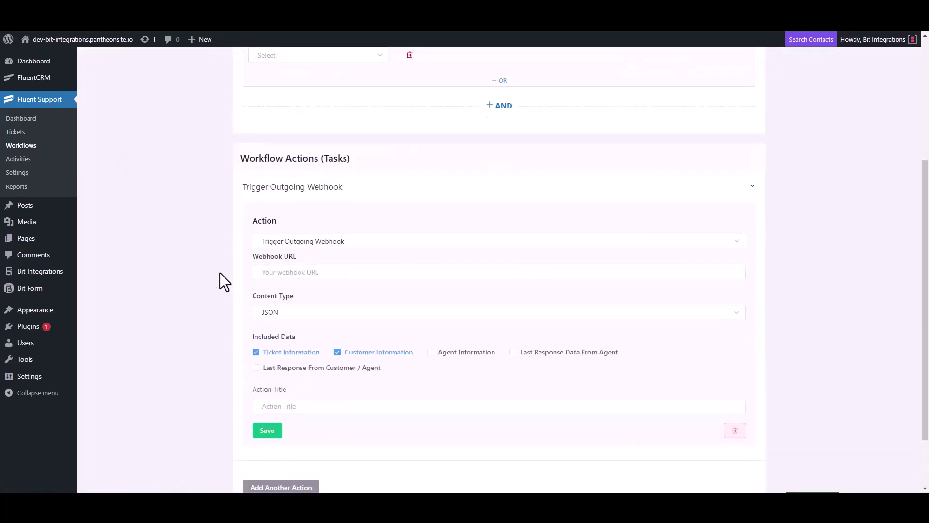
{"action": "left_click", "coordinate": [315, 273]}
{"action": "key", "text": "ctrl+v"}
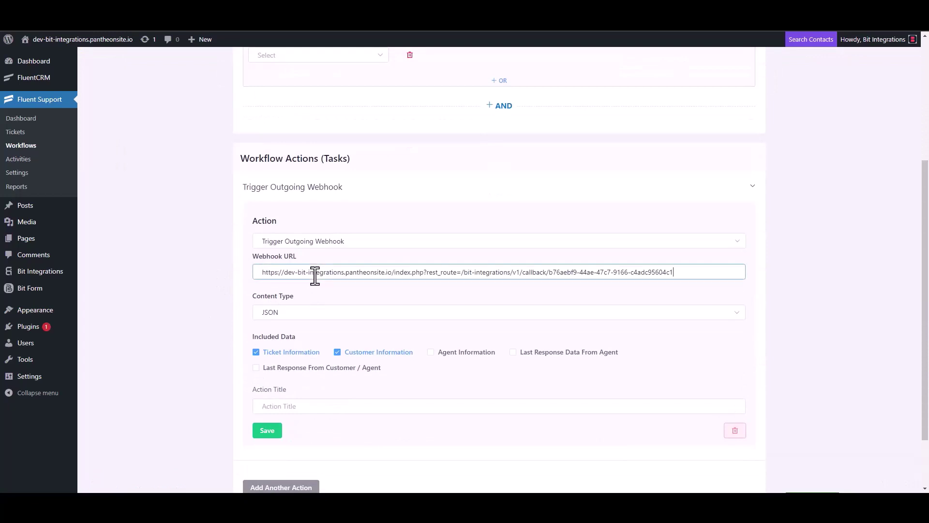
Step: Title the webhook action 'Bit Integrations', save it, and publish the workflow
{"action": "scroll", "coordinate": [329, 323], "scroll_direction": "down", "scroll_amount": 2}
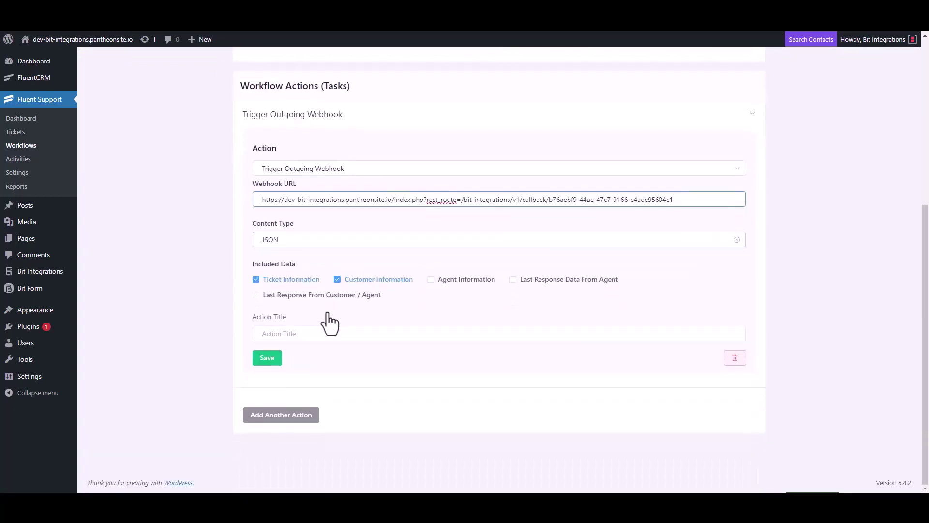
{"action": "left_click", "coordinate": [288, 333]}
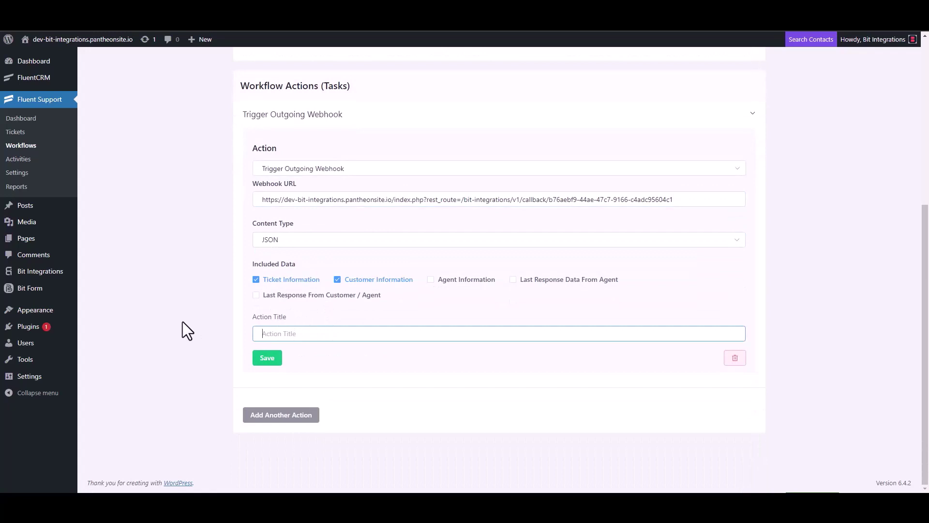
{"action": "type", "text": "Bit Integrations"}
{"action": "left_click", "coordinate": [266, 361]}
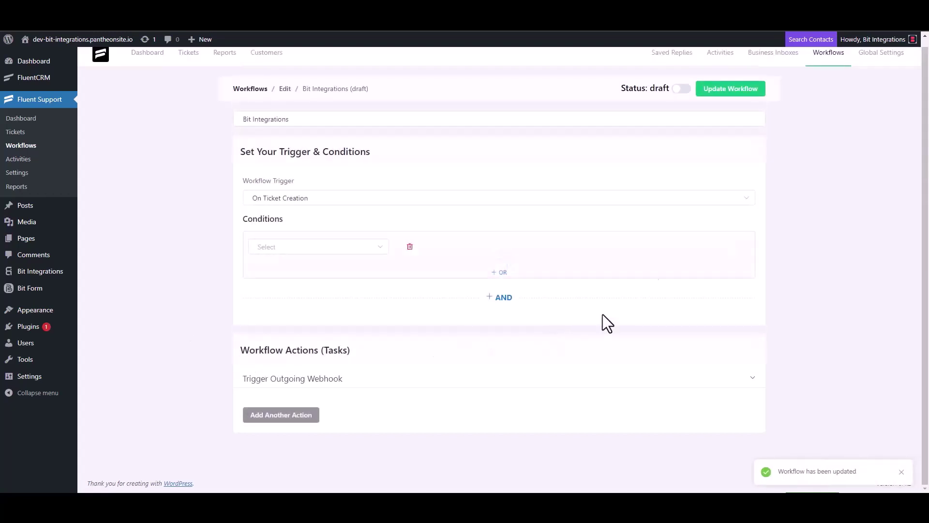
{"action": "left_click", "coordinate": [683, 90]}
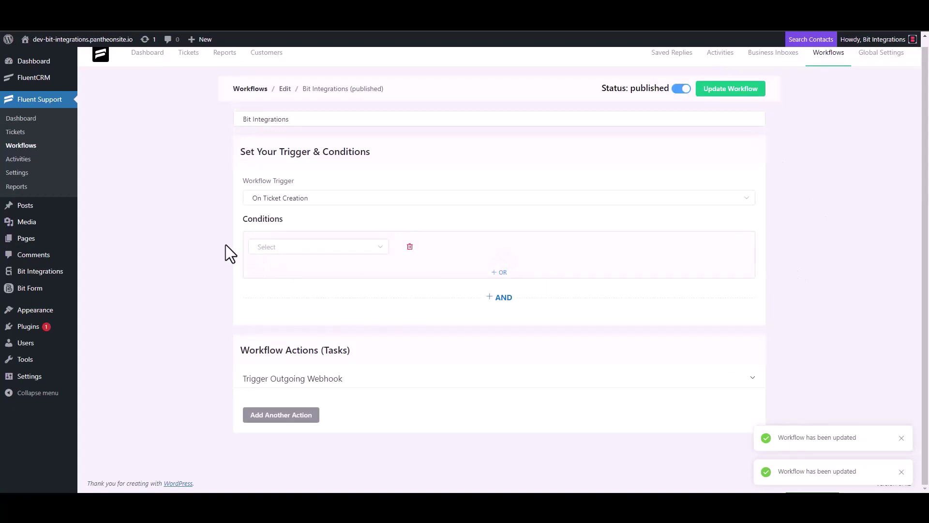
Step: Start a new ticket for a newly created contact with first name 't' and an e-mail address
{"action": "left_click", "coordinate": [16, 132]}
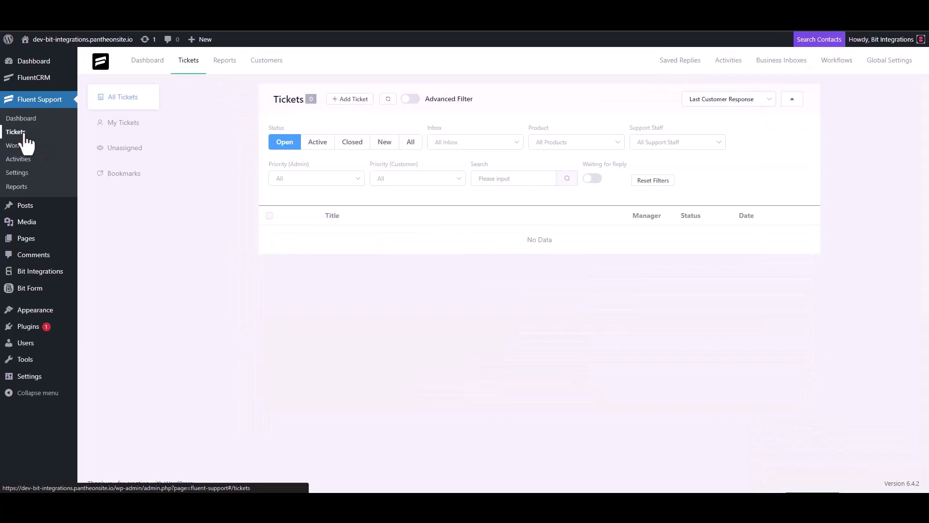
{"action": "left_click", "coordinate": [347, 100]}
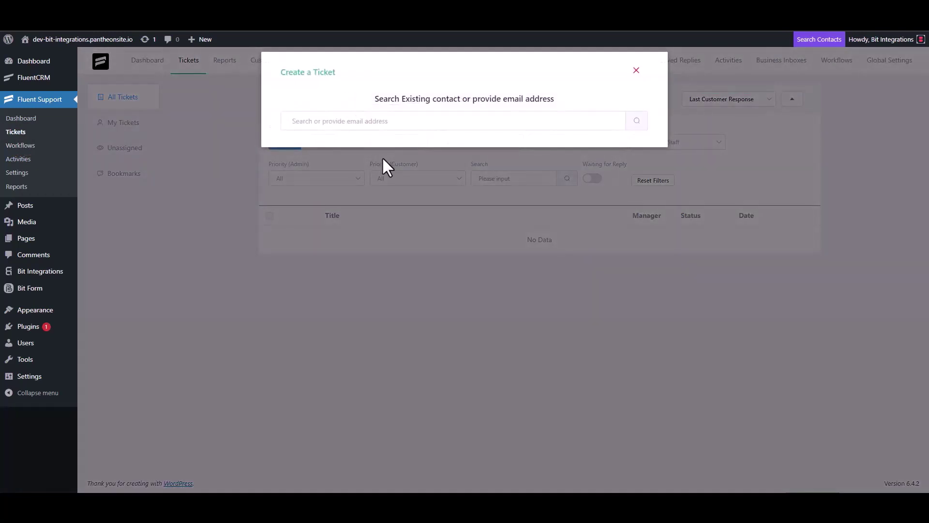
{"action": "left_click", "coordinate": [381, 125]}
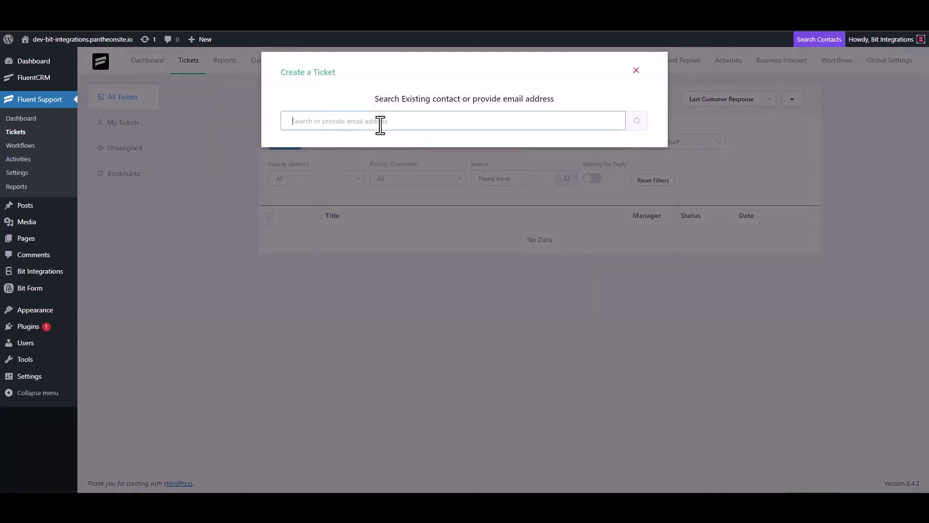
{"action": "type", "text": "test@gmail.com"}
{"action": "left_click", "coordinate": [637, 121]}
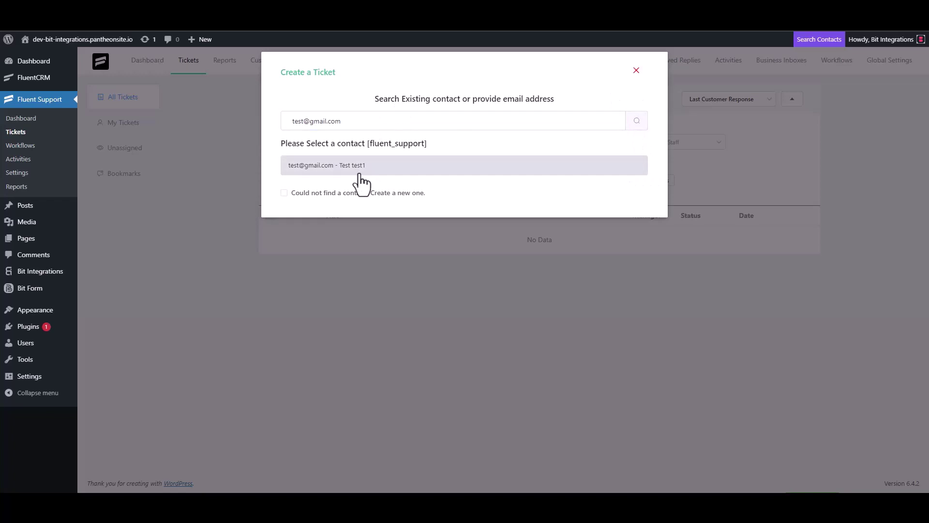
{"action": "left_click", "coordinate": [289, 194]}
{"action": "left_click", "coordinate": [324, 190]}
{"action": "type", "text": "test3"}
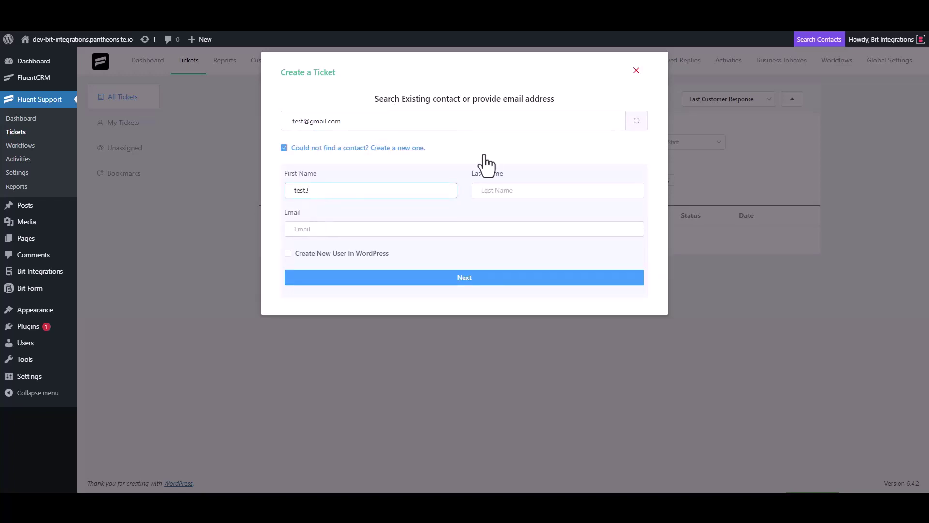
{"action": "left_click", "coordinate": [330, 231]}
{"action": "type", "text": "te"}
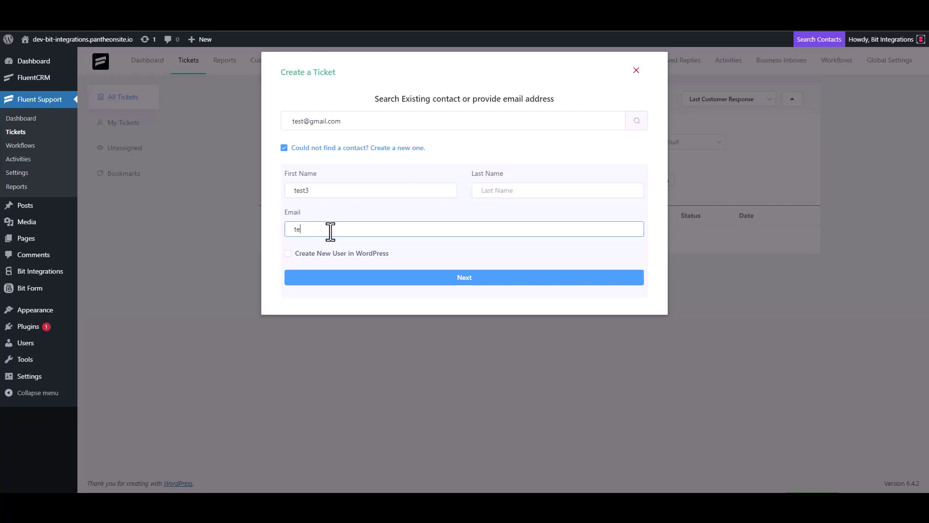
{"action": "type", "text": "st3@gmail.com"}
{"action": "left_click", "coordinate": [474, 281]}
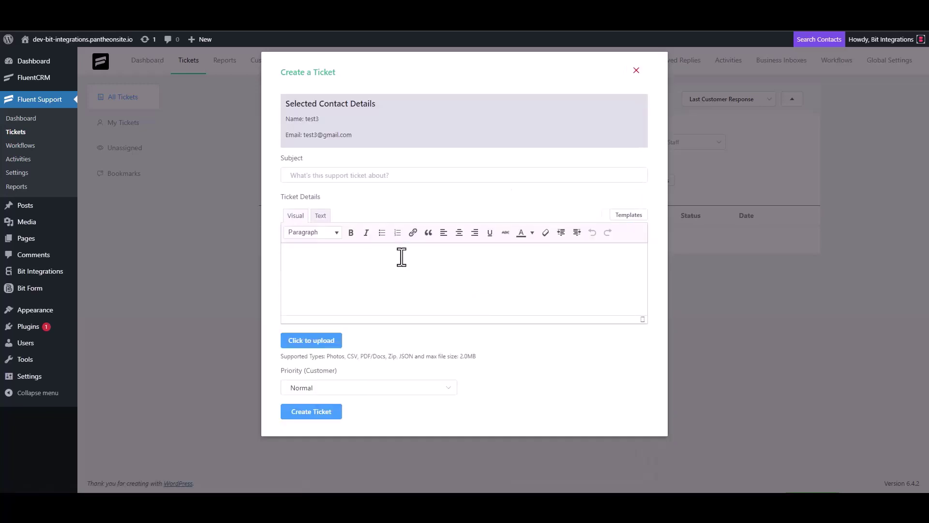
Step: Enter 'test' as the ticket subject and details, then create the ticket
{"action": "left_click", "coordinate": [338, 174]}
{"action": "type", "text": "test"}
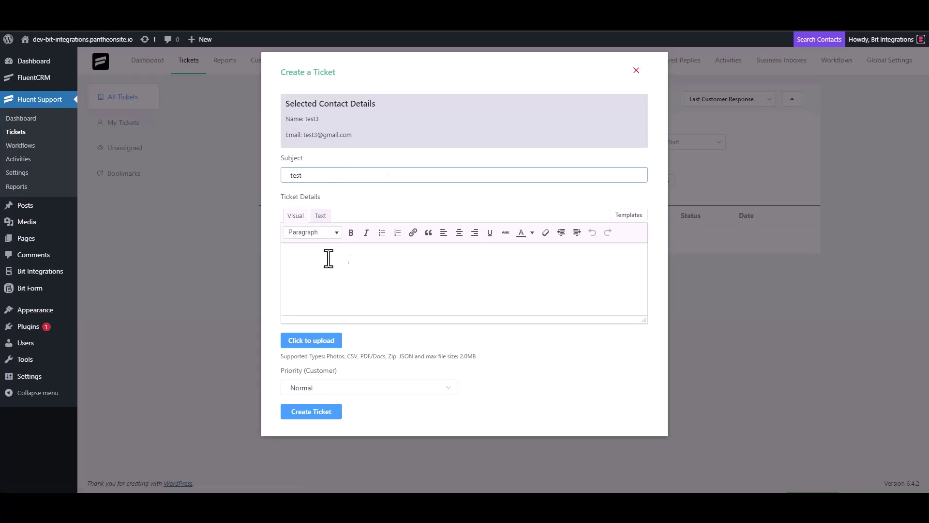
{"action": "left_click", "coordinate": [328, 259]}
{"action": "type", "text": "test"}
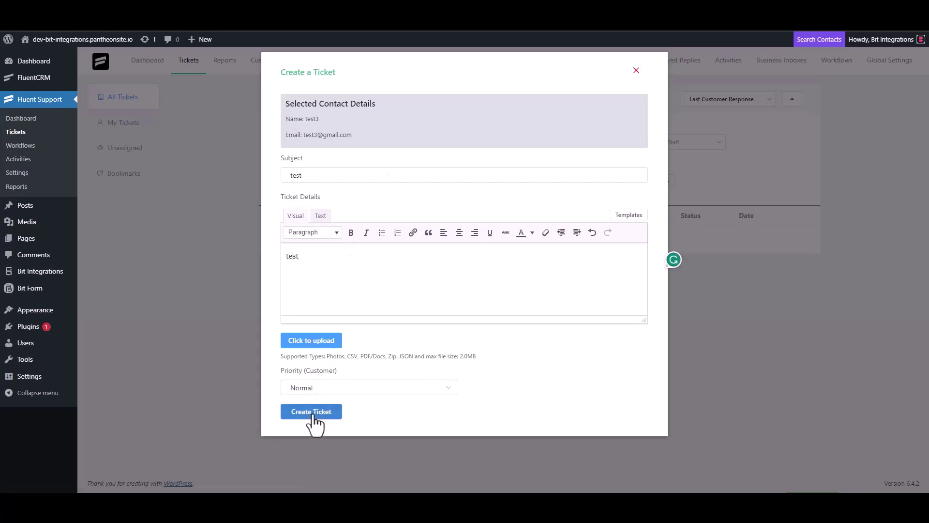
{"action": "left_click", "coordinate": [311, 411]}
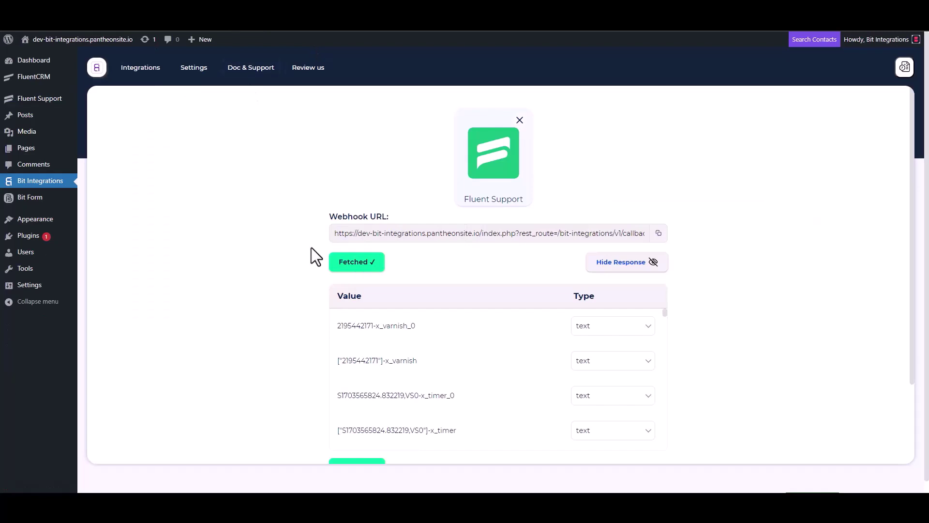
Step: Review the fetched webhook fields, then proceed to Set Action
{"action": "scroll", "coordinate": [432, 341], "scroll_direction": "down", "scroll_amount": 3}
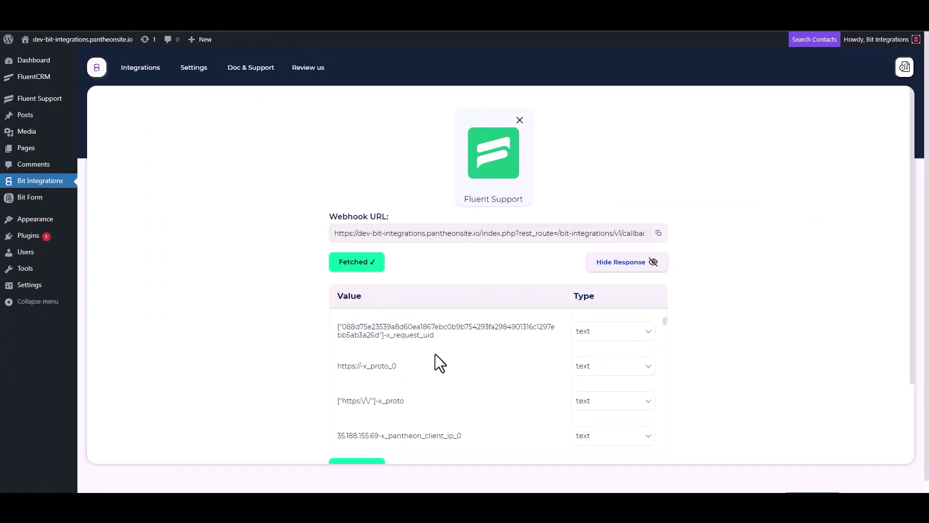
{"action": "scroll", "coordinate": [312, 375], "scroll_direction": "down", "scroll_amount": 3}
{"action": "scroll", "coordinate": [448, 253], "scroll_direction": "down", "scroll_amount": 5}
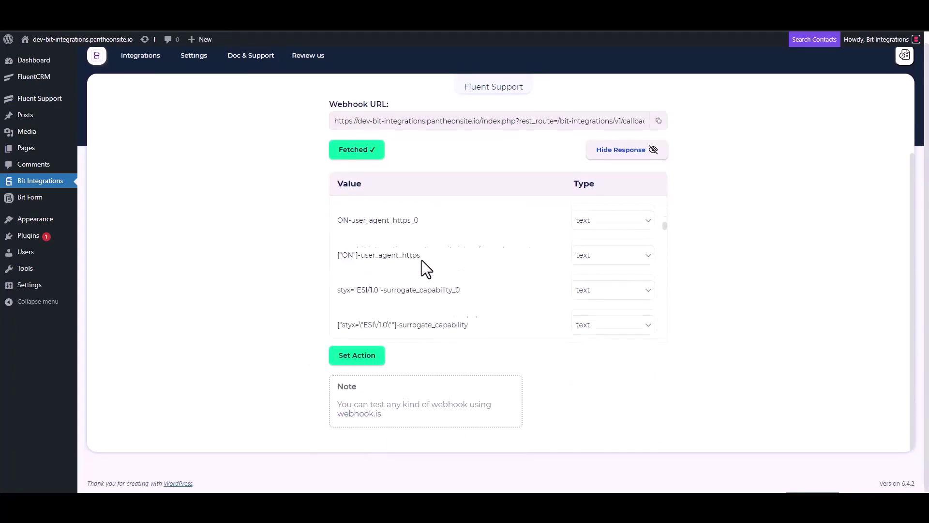
{"action": "scroll", "coordinate": [422, 259], "scroll_direction": "down", "scroll_amount": 1}
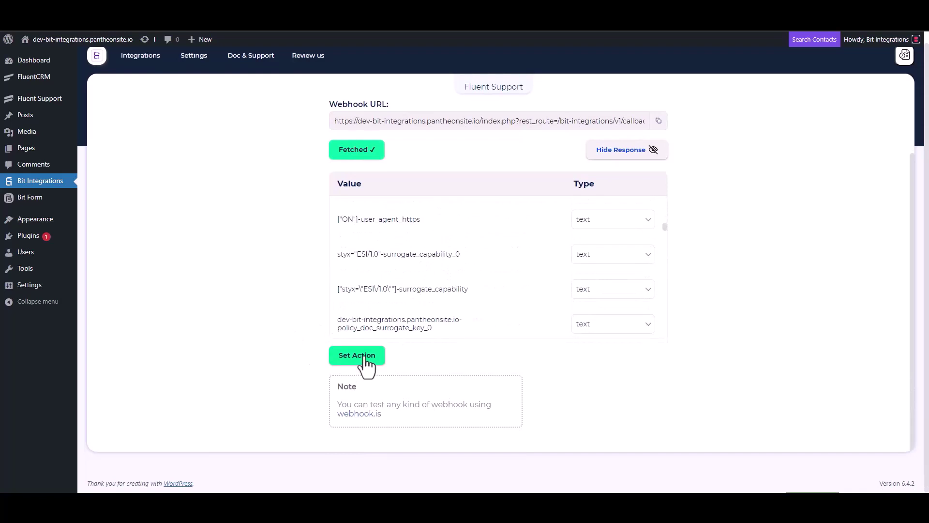
{"action": "left_click", "coordinate": [363, 357]}
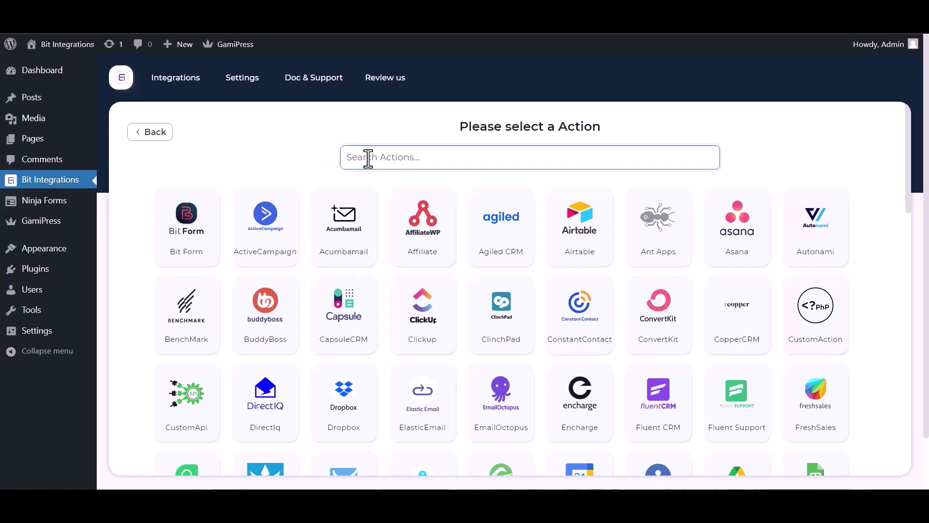
Step: Search 'gami', choose GamiPress as the action app, and connect to it
{"action": "type", "text": "gami"}
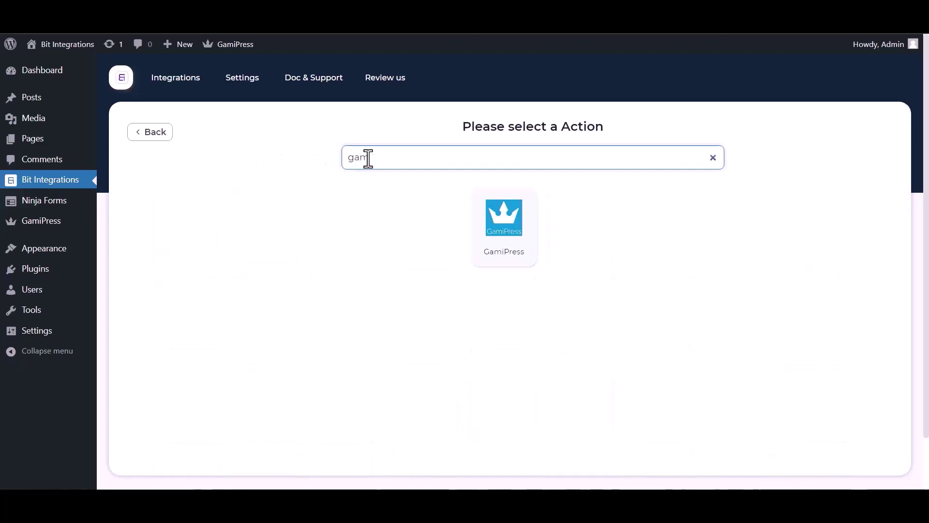
{"action": "left_click", "coordinate": [520, 237]}
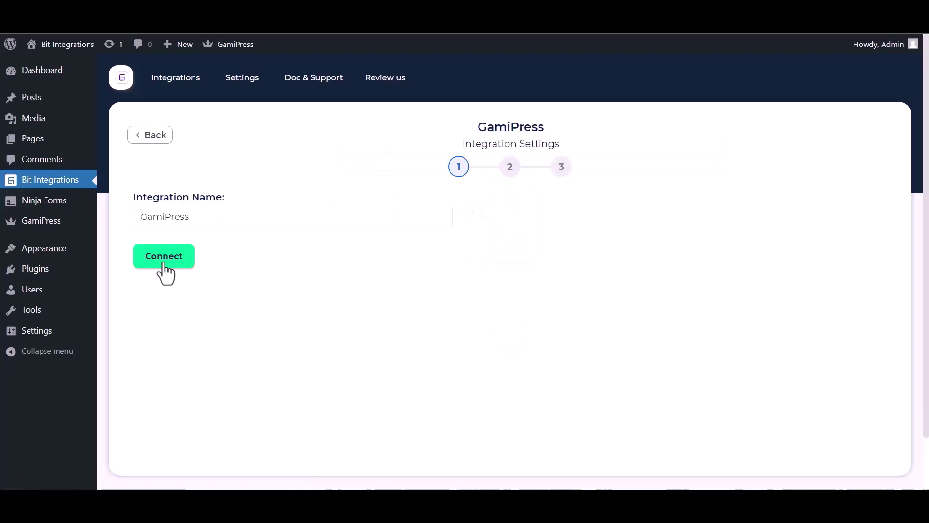
{"action": "left_click", "coordinate": [164, 265]}
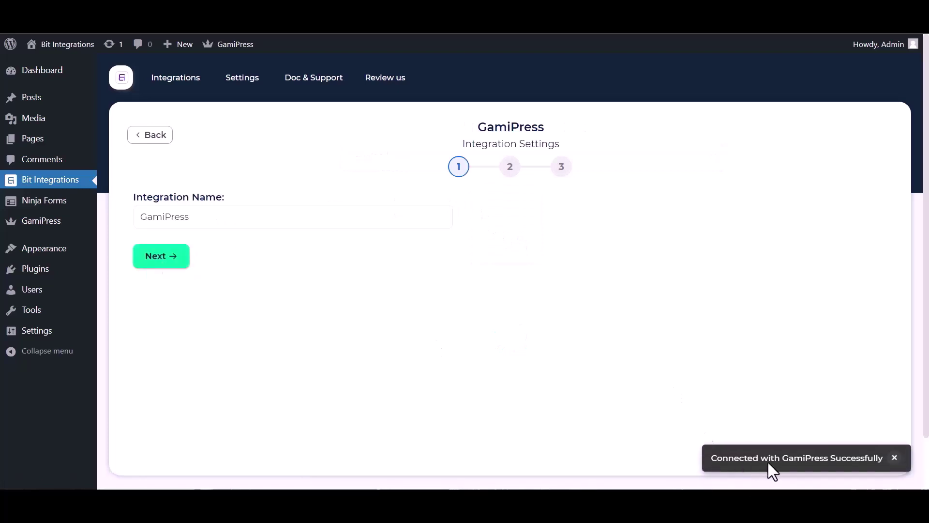
{"action": "left_click", "coordinate": [169, 262]}
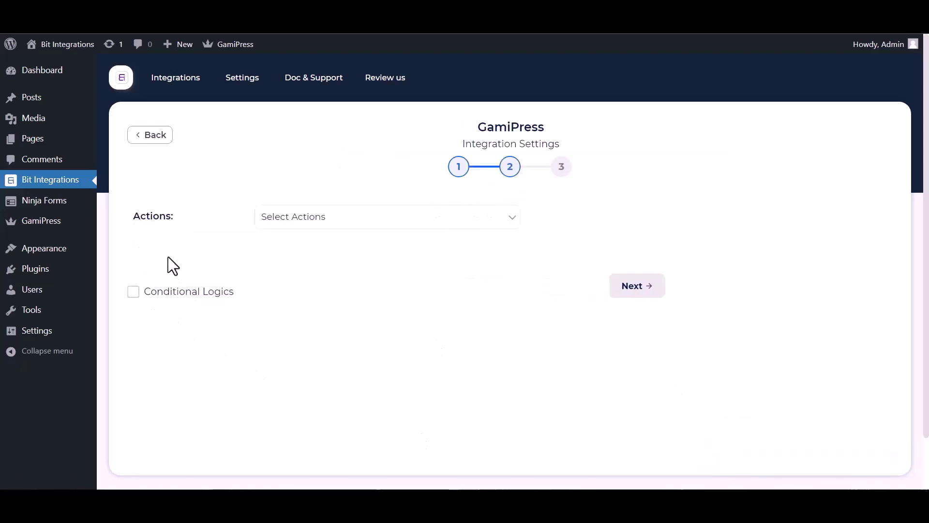
Step: Set the action to award points with the 'bit' point type, mapping a custom 200 to Point
{"action": "left_click", "coordinate": [333, 223]}
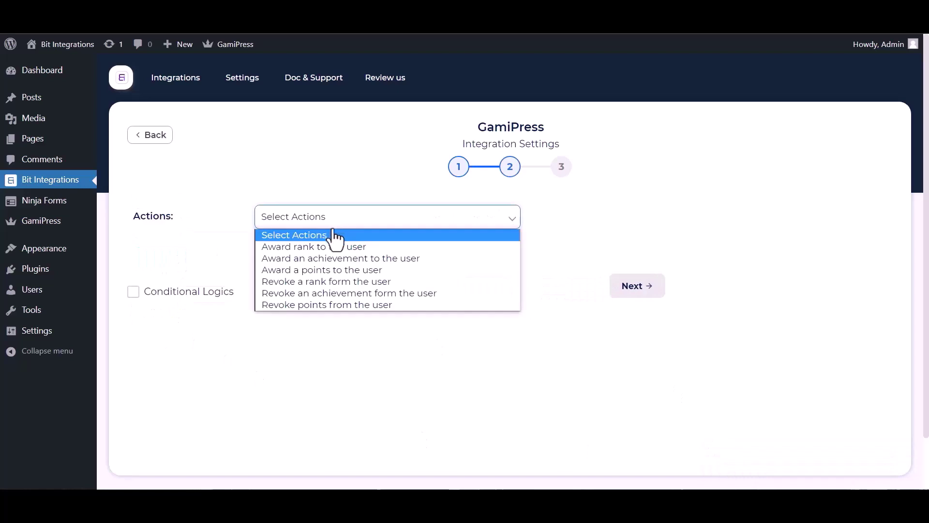
{"action": "left_click", "coordinate": [361, 270]}
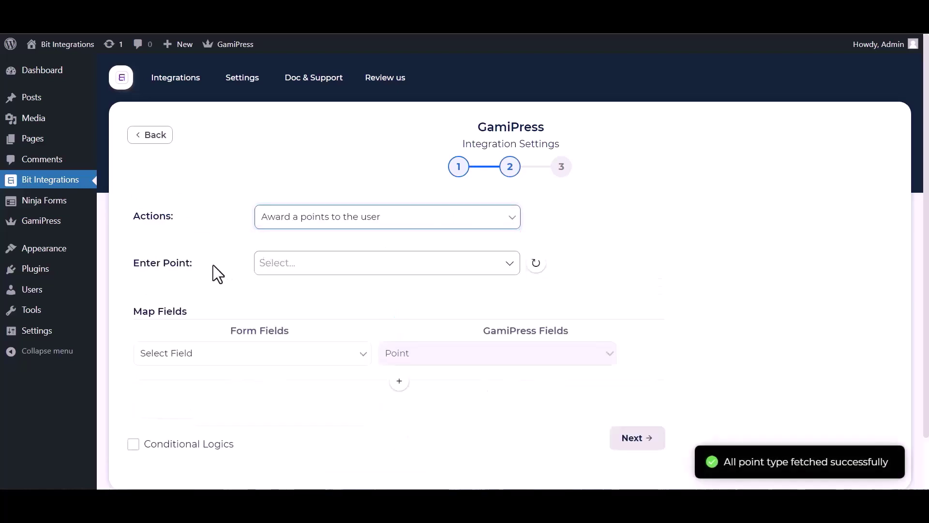
{"action": "left_click", "coordinate": [317, 265]}
{"action": "left_click", "coordinate": [281, 291]}
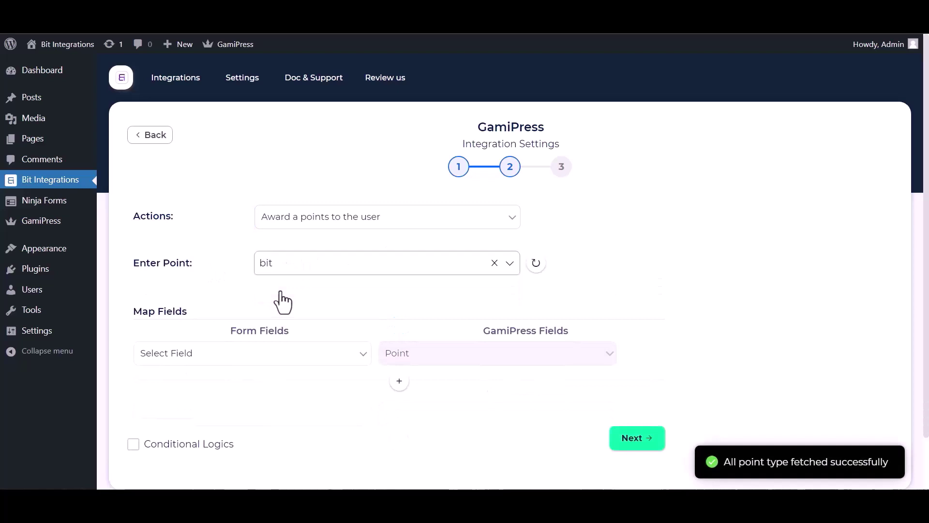
{"action": "scroll", "coordinate": [421, 281], "scroll_direction": "down", "scroll_amount": 1}
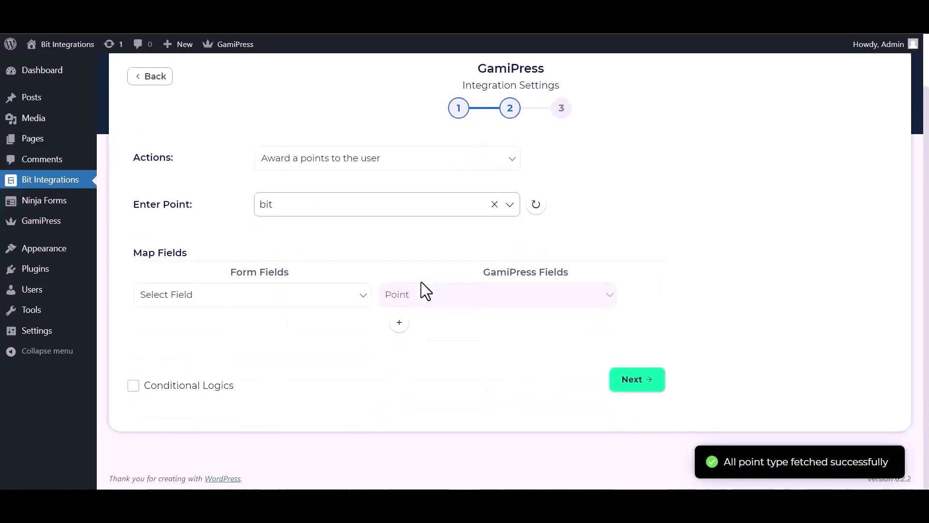
{"action": "left_click", "coordinate": [286, 300]}
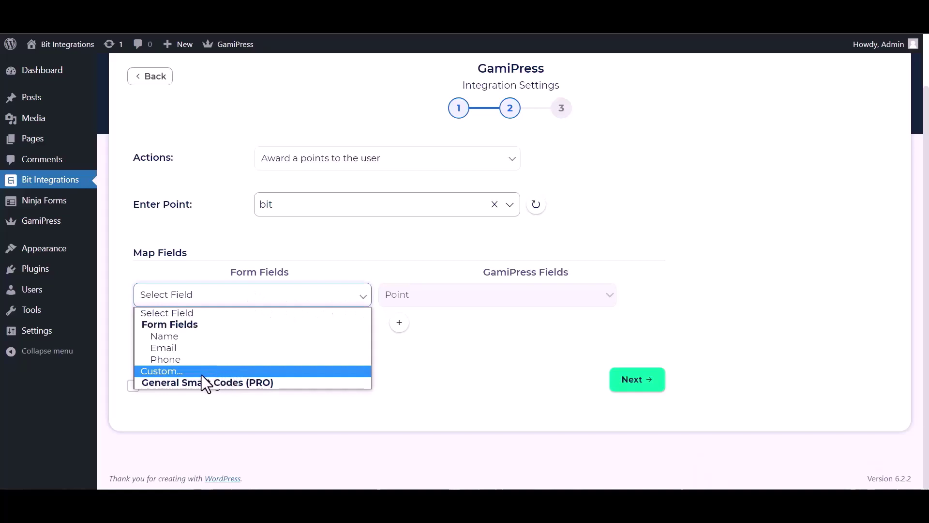
{"action": "left_click", "coordinate": [202, 373]}
{"action": "left_click", "coordinate": [308, 300]}
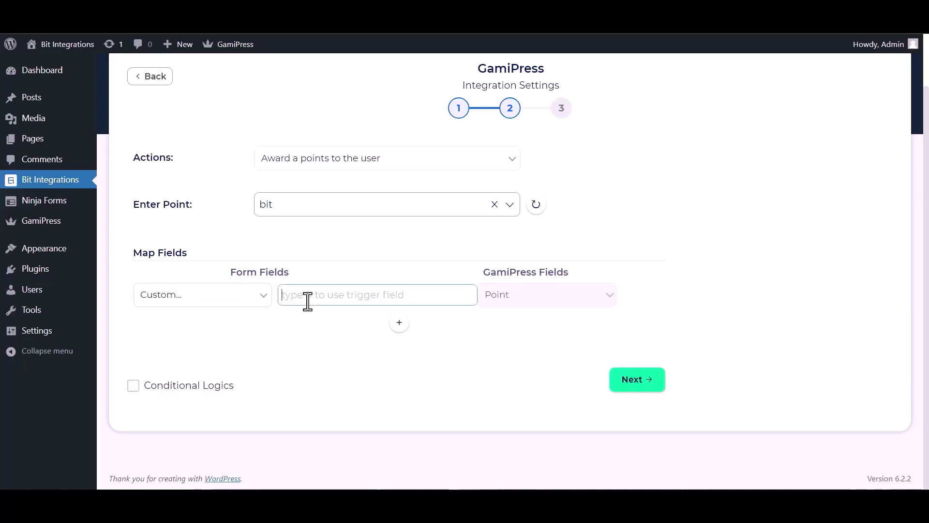
{"action": "type", "text": "200"}
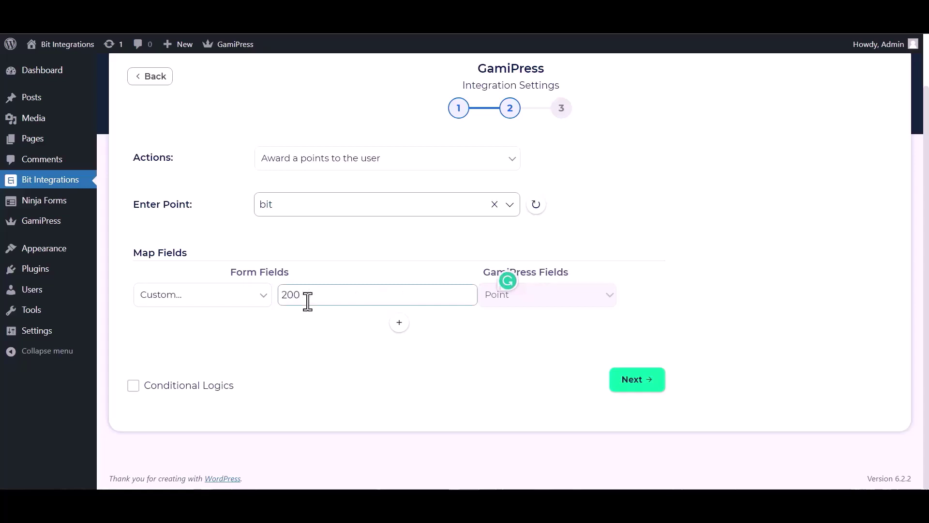
{"action": "left_click", "coordinate": [384, 390]}
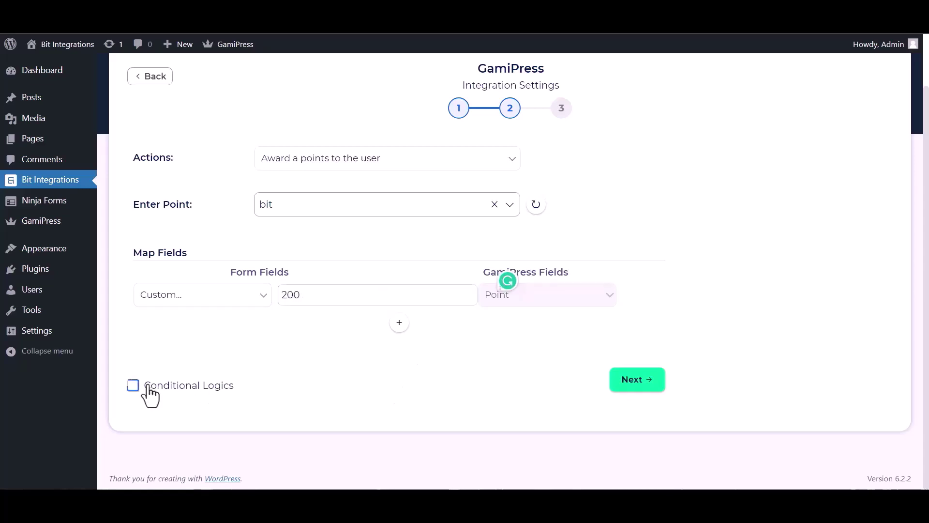
Step: Leave Conditional Logics off and finish the integration
{"action": "left_click", "coordinate": [154, 389]}
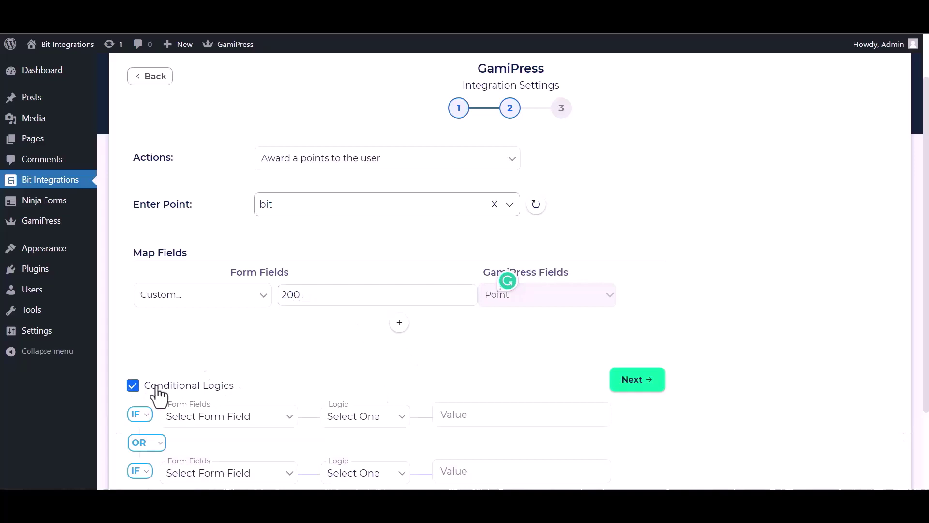
{"action": "scroll", "coordinate": [318, 370], "scroll_direction": "down", "scroll_amount": 2}
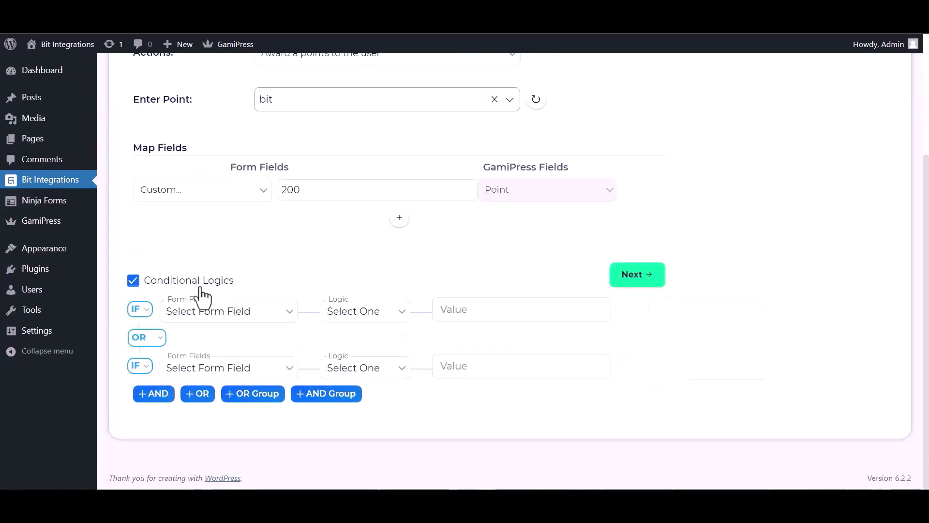
{"action": "left_click", "coordinate": [134, 281]}
{"action": "left_click", "coordinate": [621, 383]}
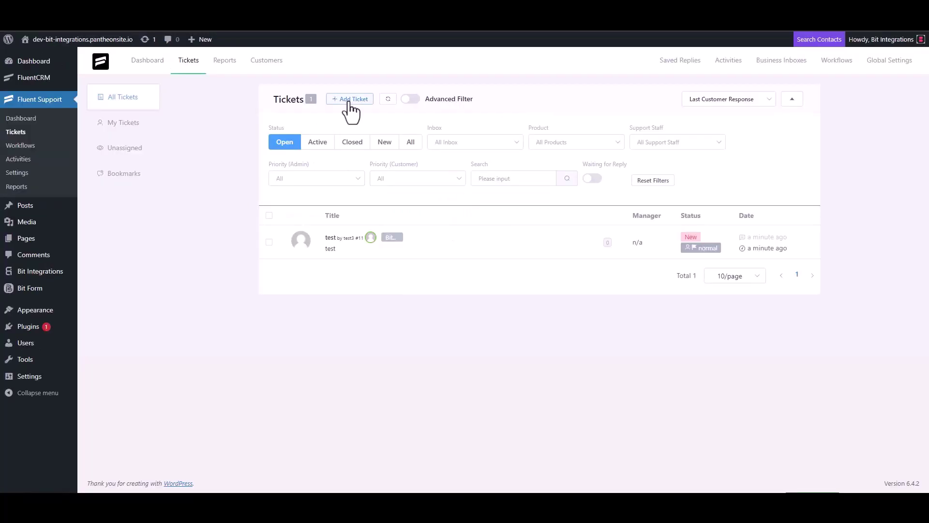
Step: Start another ticket for a new contact named 'Bit Integrations', entering its e-mail address
{"action": "left_click", "coordinate": [349, 102]}
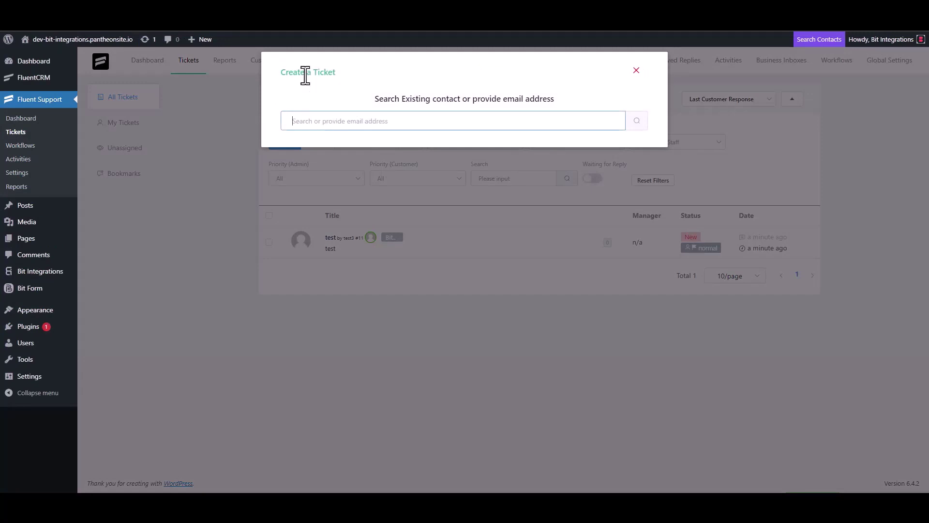
{"action": "triple_click", "coordinate": [341, 121]}
{"action": "left_click", "coordinate": [388, 122]}
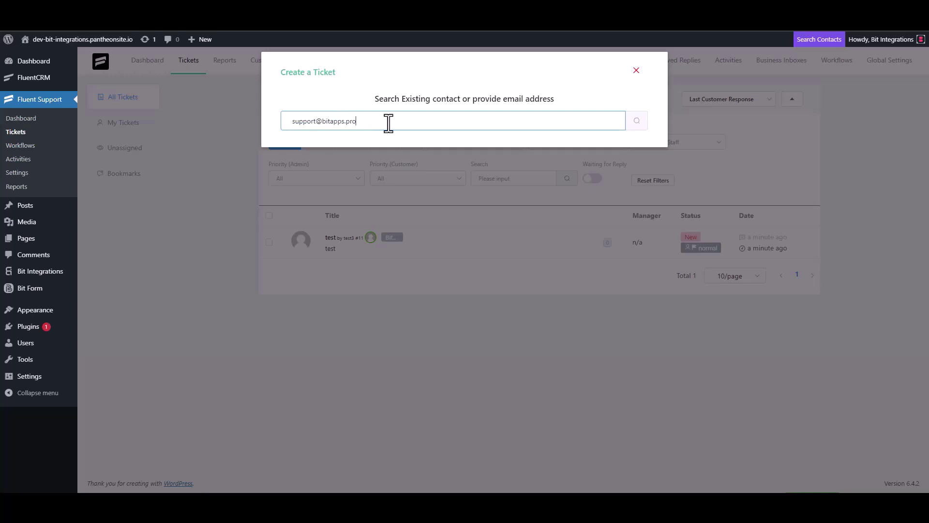
{"action": "left_click", "coordinate": [635, 125]}
{"action": "left_click", "coordinate": [305, 192]}
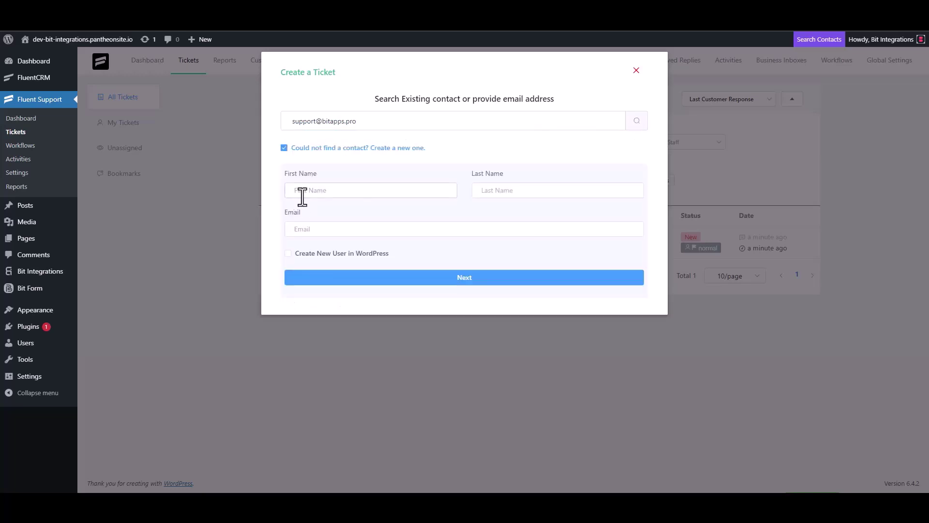
{"action": "type", "text": "Bit "}
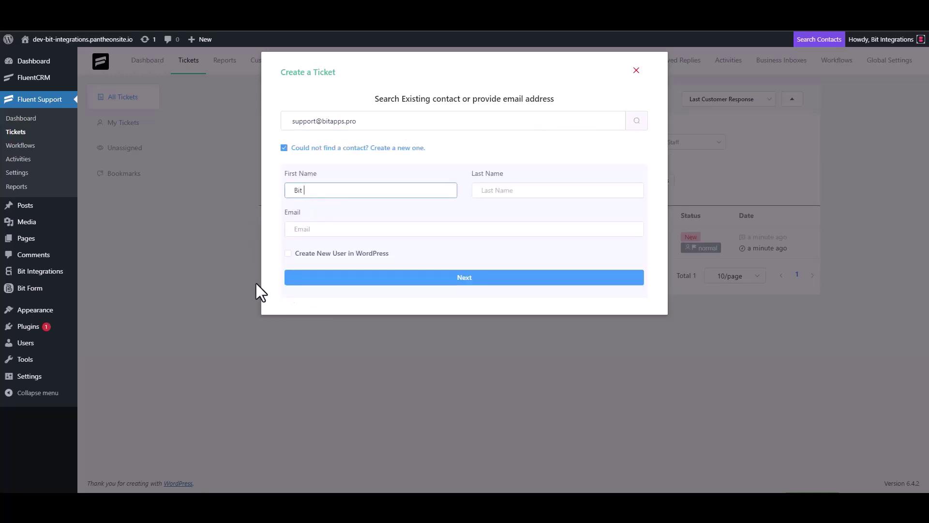
{"action": "type", "text": "Integrations"}
{"action": "left_click", "coordinate": [325, 230]}
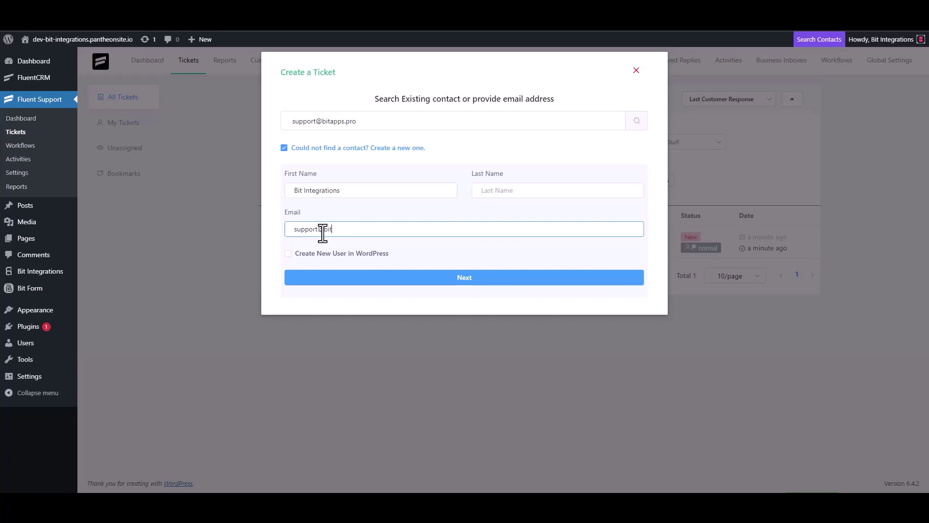
Step: Clear the trial 'test' entries and set the ticket subject to 'Bit Integrations'
{"action": "left_click", "coordinate": [465, 279]}
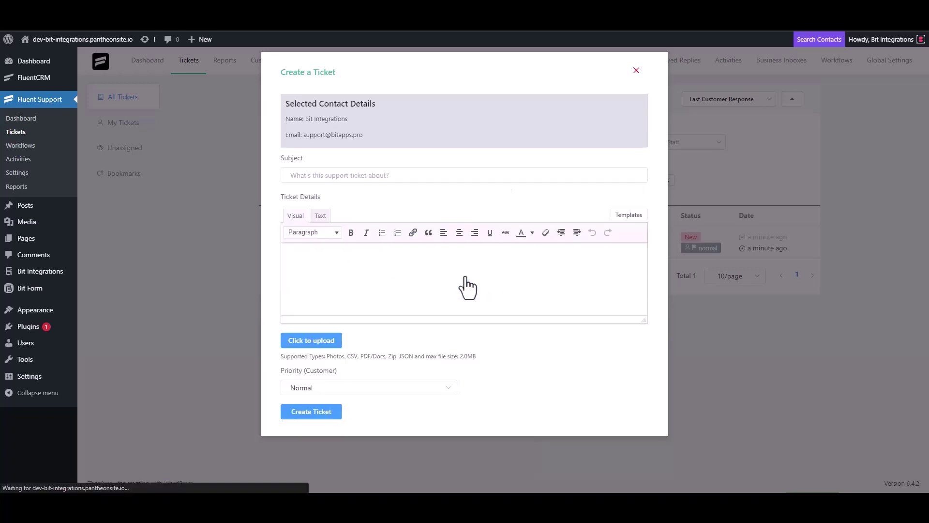
{"action": "left_click", "coordinate": [334, 176]}
{"action": "type", "text": "test"}
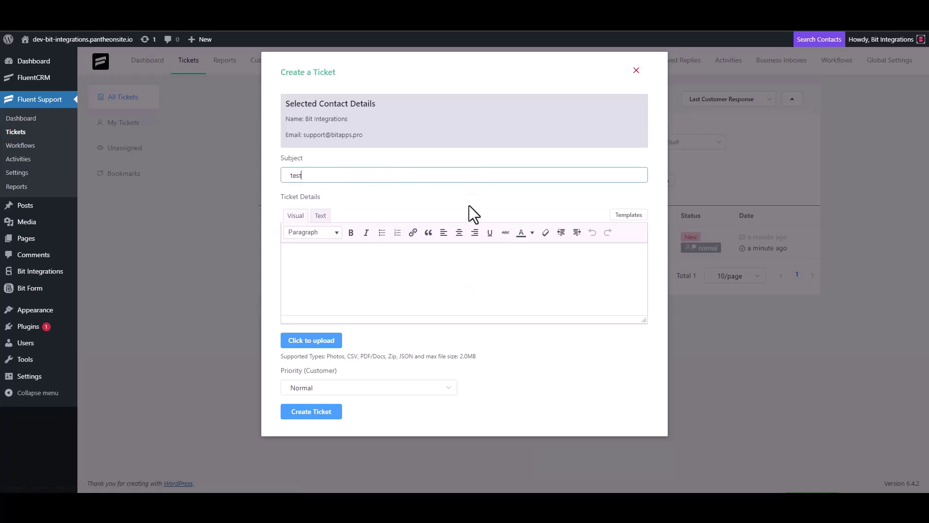
{"action": "left_click", "coordinate": [322, 274]}
{"action": "type", "text": "t"}
{"action": "double_click", "coordinate": [308, 175]}
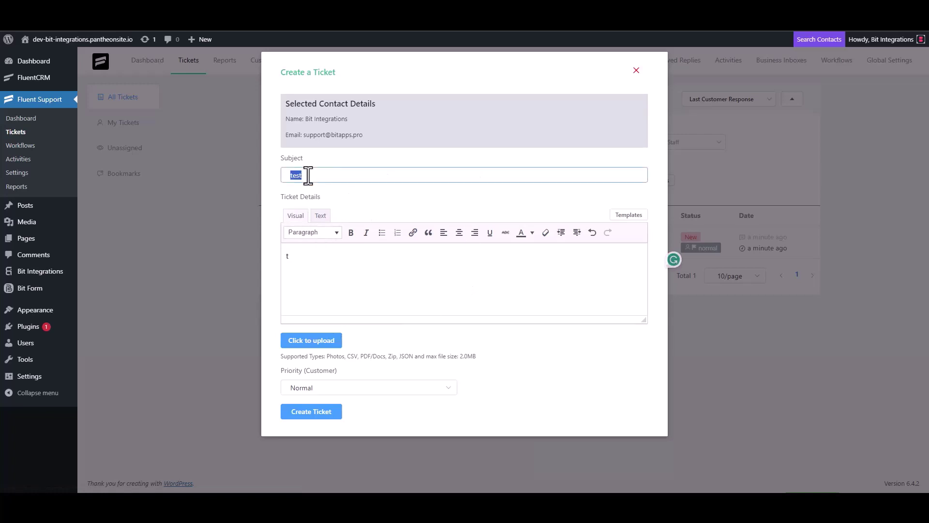
{"action": "key", "text": "BackSpace"}
{"action": "left_click", "coordinate": [308, 266]}
{"action": "key", "text": "BackSpace"}
{"action": "left_click", "coordinate": [323, 175]}
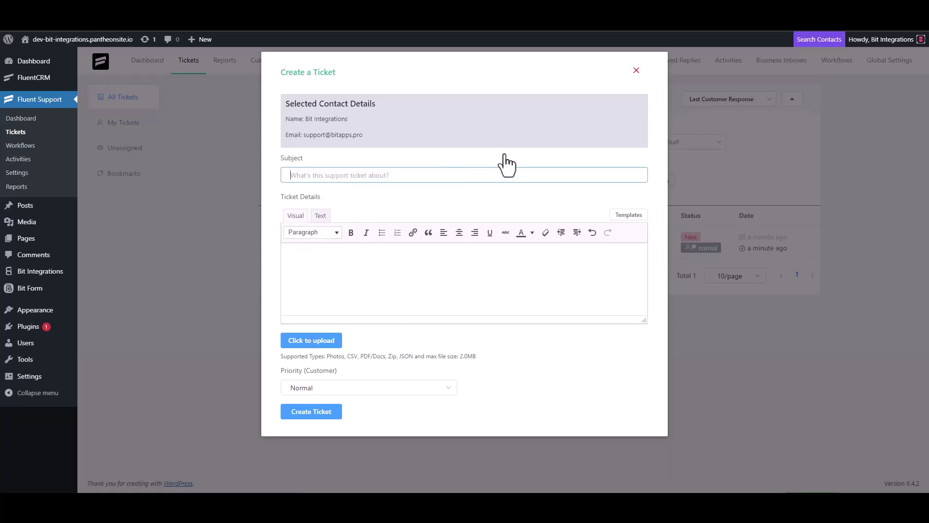
{"action": "type", "text": "Bit Integrations"}
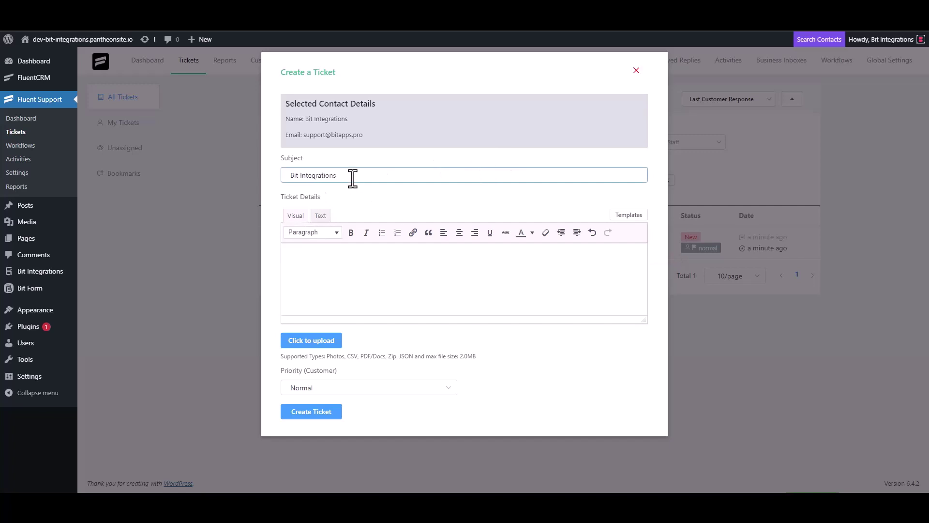
Step: Copy the subject into Ticket Details and create the ticket
{"action": "triple_click", "coordinate": [352, 178]}
{"action": "key", "text": "ctrl+c"}
{"action": "left_click", "coordinate": [332, 254]}
{"action": "key", "text": "ctrl+v"}
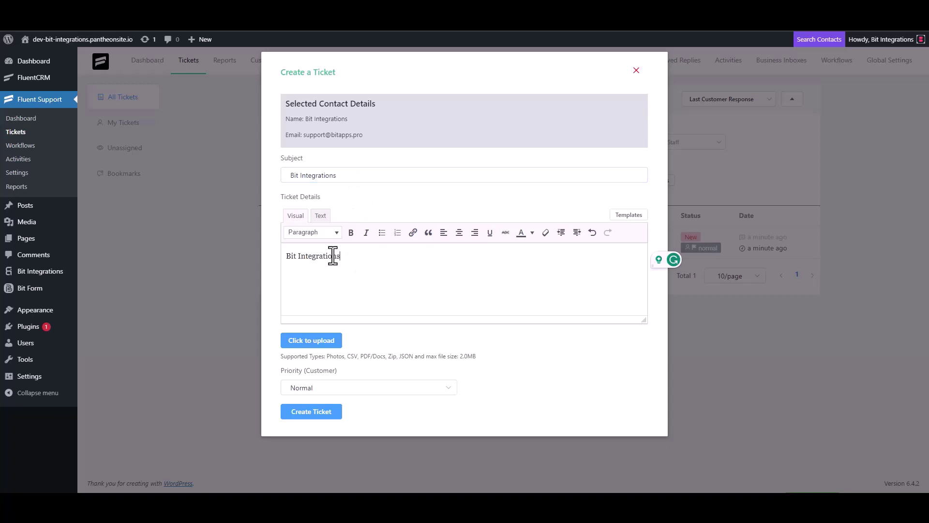
{"action": "left_click", "coordinate": [326, 413]}
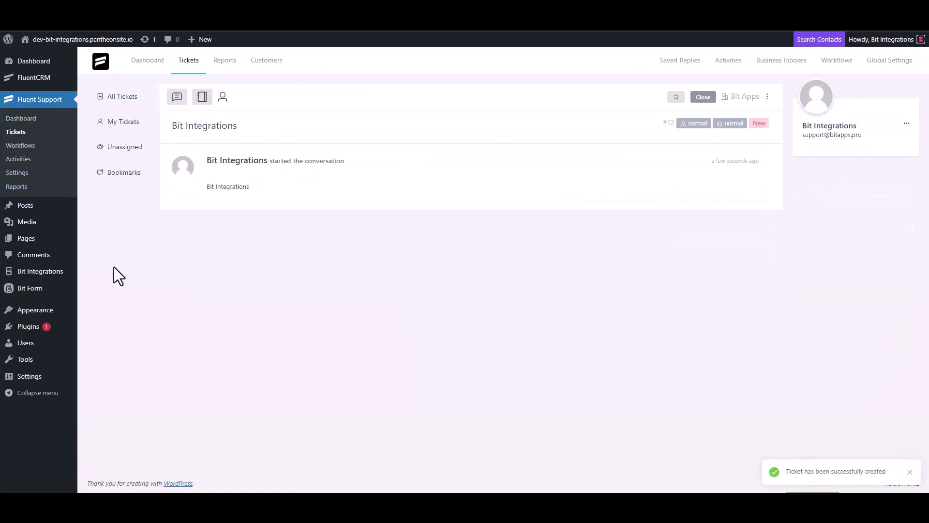
{"action": "left_click", "coordinate": [174, 78]}
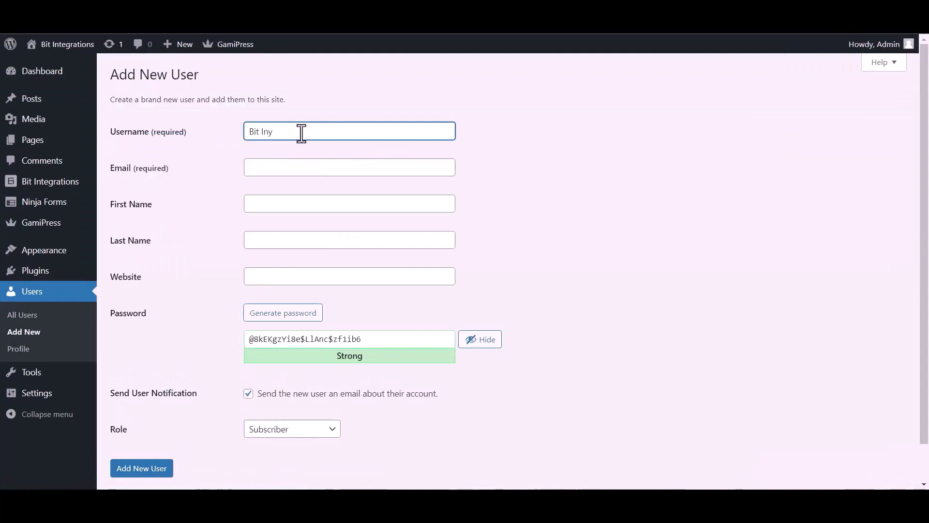
Step: Add user 'Bit Integrations' with an e-mail address and a confirmed weak password, without notification e-mail
{"action": "type", "text": "Bit Integrations"}
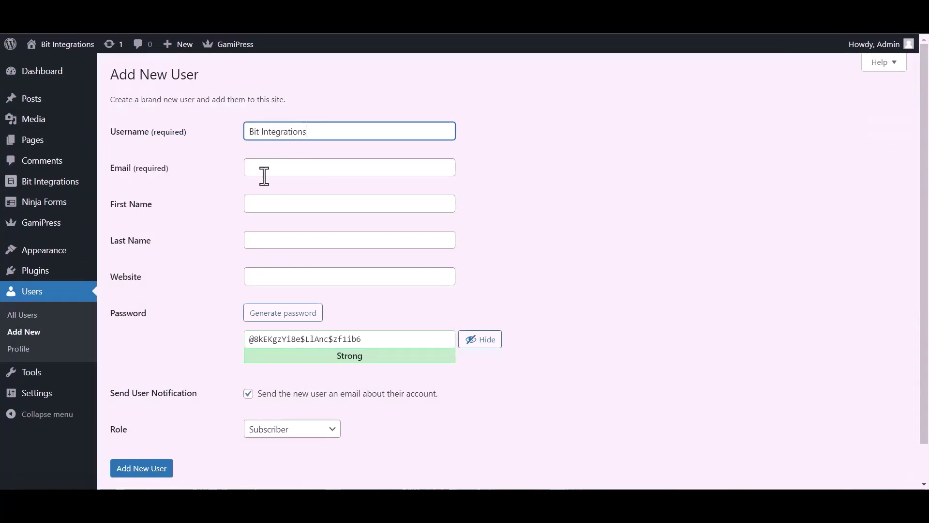
{"action": "left_click", "coordinate": [269, 169]}
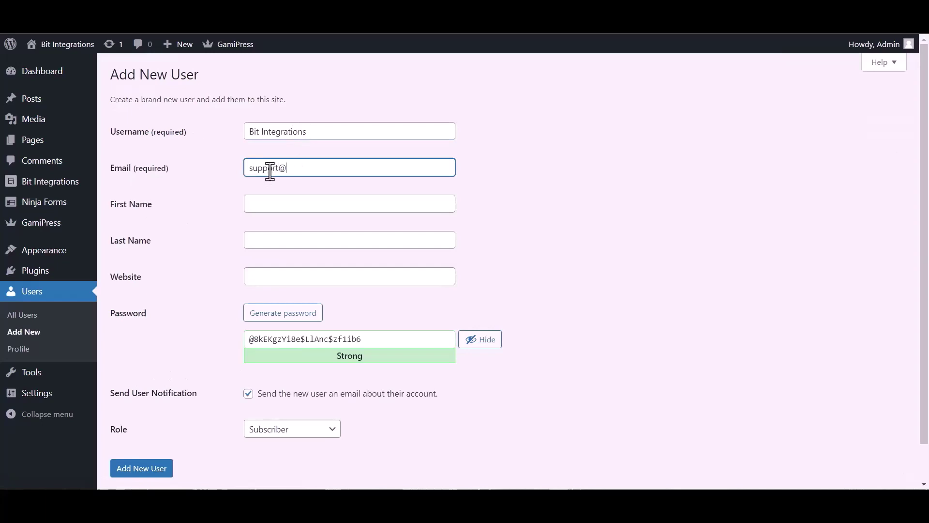
{"action": "left_click", "coordinate": [283, 339]}
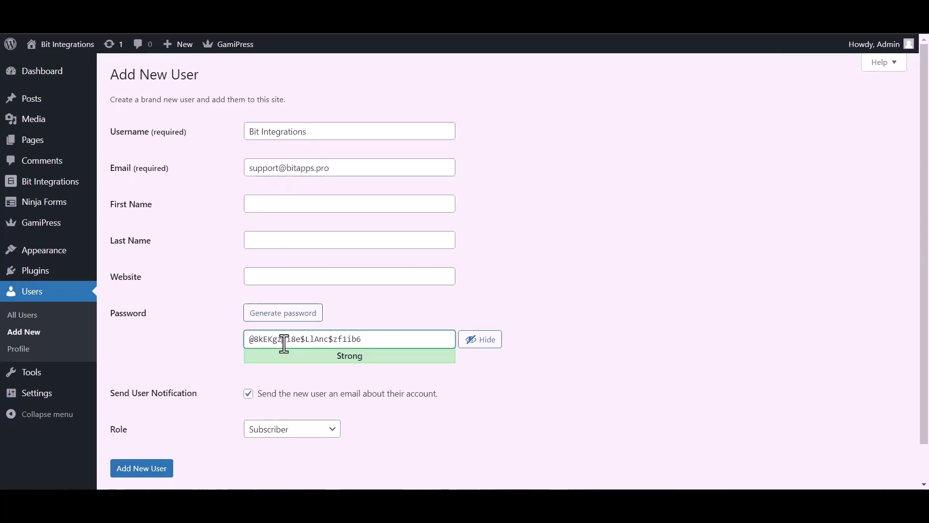
{"action": "key", "text": "ctrl+a"}
{"action": "type", "text": "bitapps"}
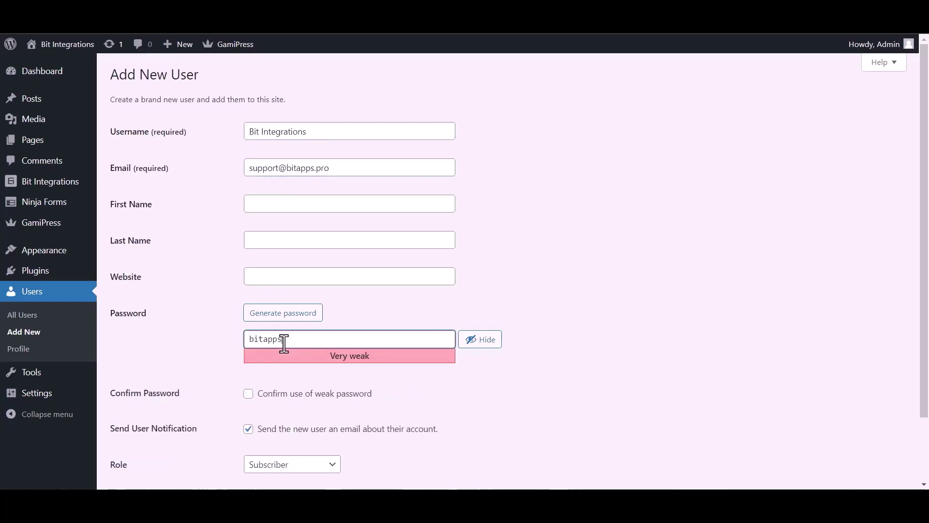
{"action": "left_click", "coordinate": [259, 429]}
{"action": "left_click", "coordinate": [260, 395]}
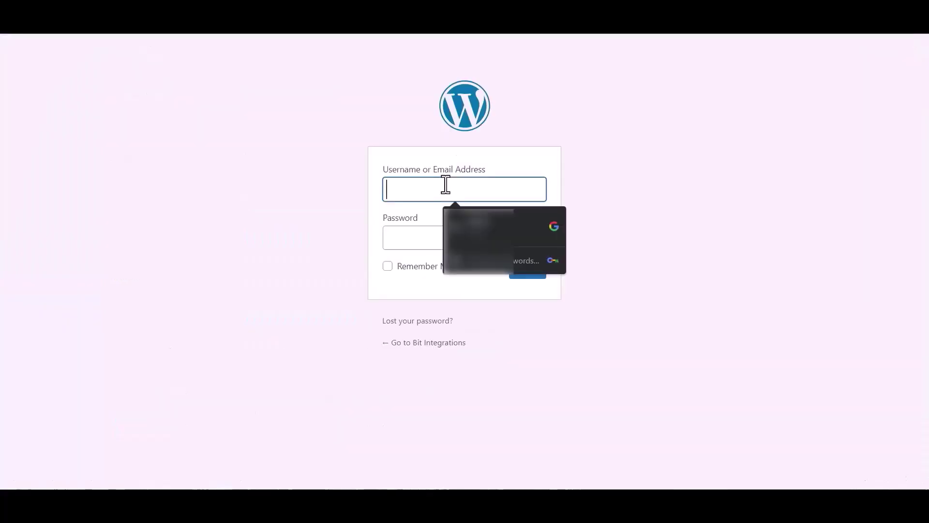
Step: Log in to WordPress with the new user's username and password
{"action": "type", "text": "B"}
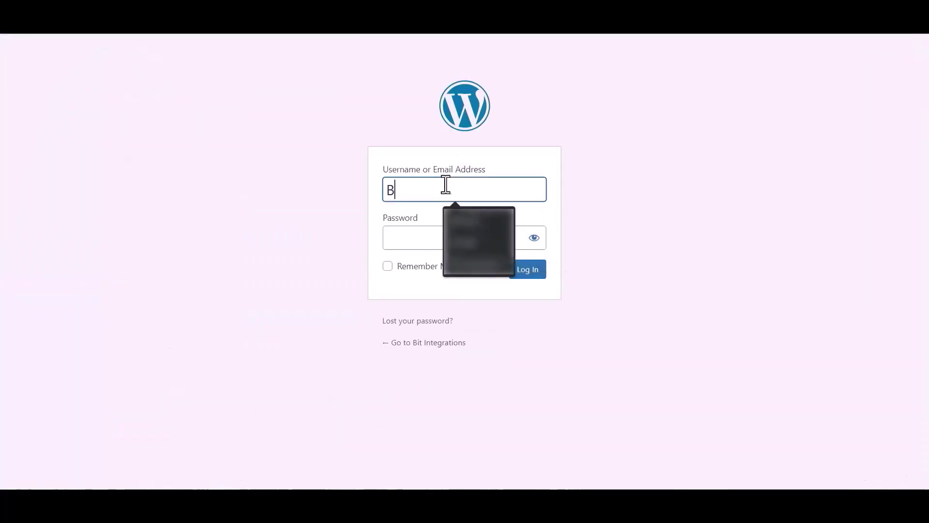
{"action": "double_click", "coordinate": [447, 183]}
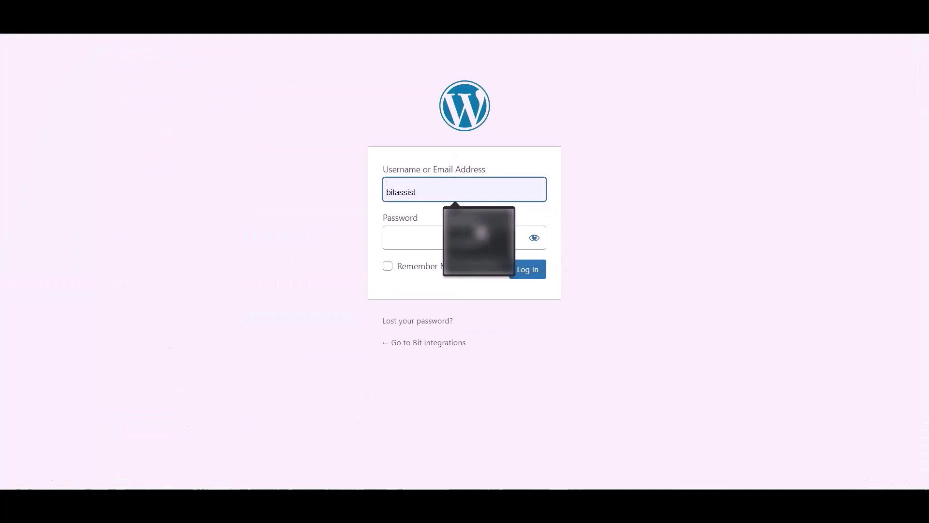
{"action": "left_click", "coordinate": [473, 266]}
{"action": "left_click", "coordinate": [417, 236]}
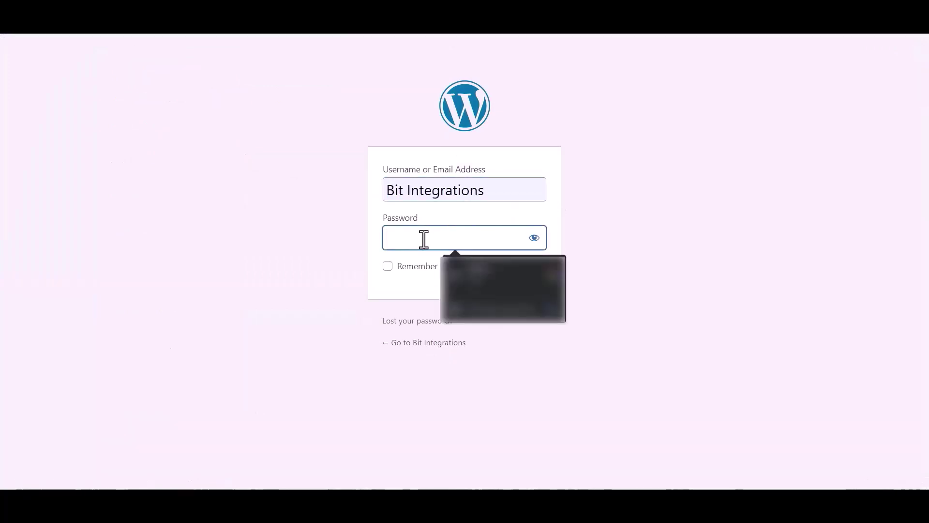
{"action": "type", "text": "•••"}
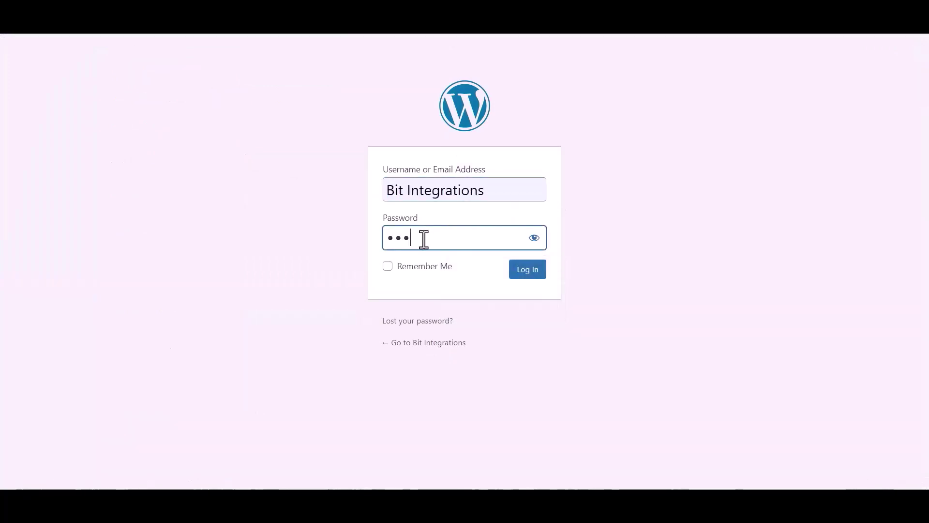
{"action": "type", "text": "••••"}
Step: Log in as the new user, post a 'hello world' comment on the post, then approve it
{"action": "left_click", "coordinate": [527, 271]}
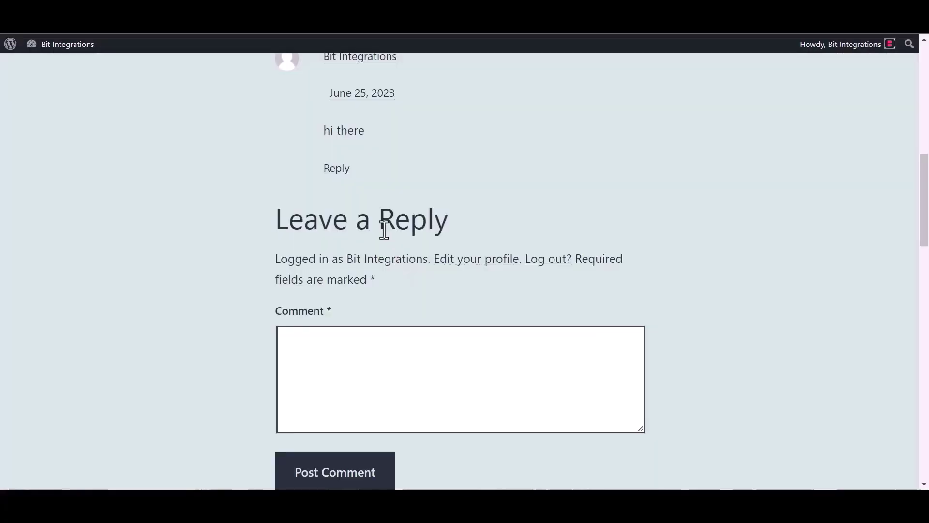
{"action": "scroll", "coordinate": [378, 325], "scroll_direction": "down", "scroll_amount": 1}
{"action": "left_click", "coordinate": [382, 308]}
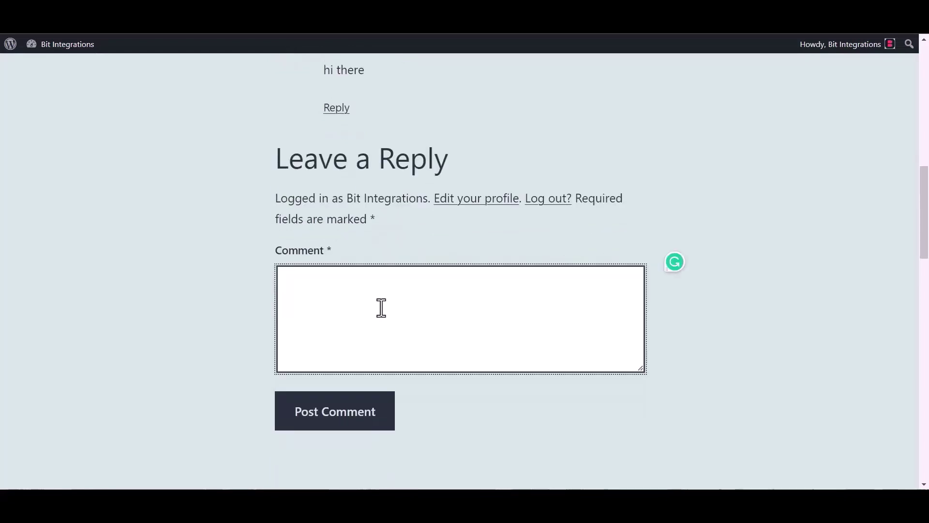
{"action": "type", "text": "hello worls"}
{"action": "key", "text": "BackSpace"}
{"action": "type", "text": "d"}
{"action": "left_click", "coordinate": [353, 418]}
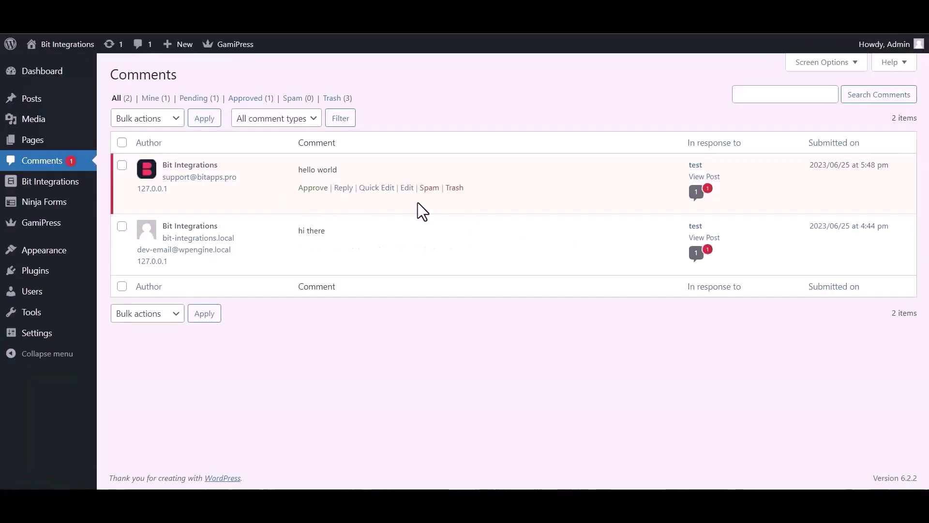
{"action": "left_click", "coordinate": [310, 188]}
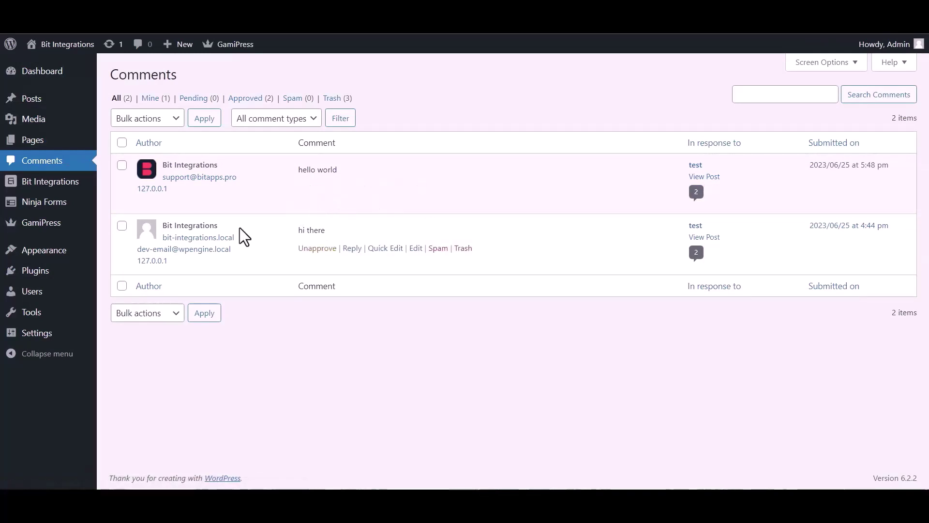
Step: Open the user's Profile and highlight the 200 bits GamiPress Points Balance
{"action": "mouse_move", "coordinate": [36, 297]}
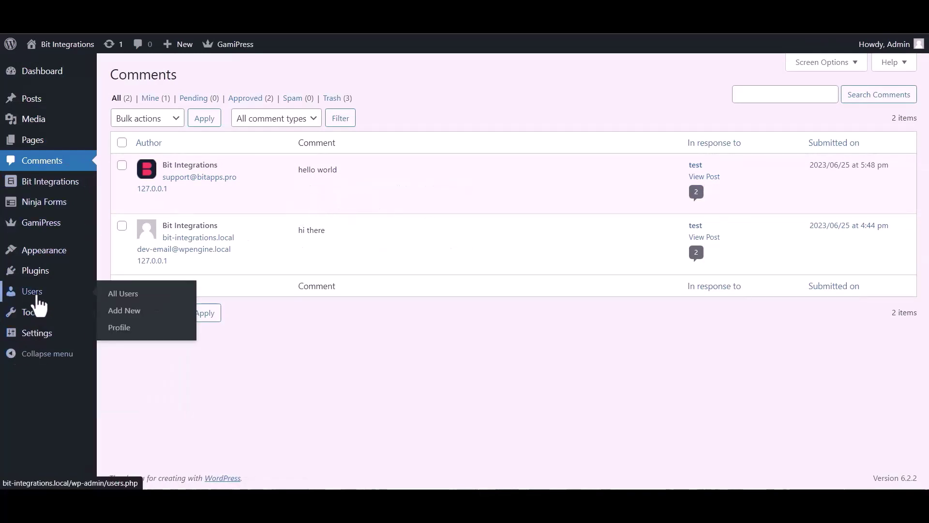
{"action": "left_click", "coordinate": [126, 328]}
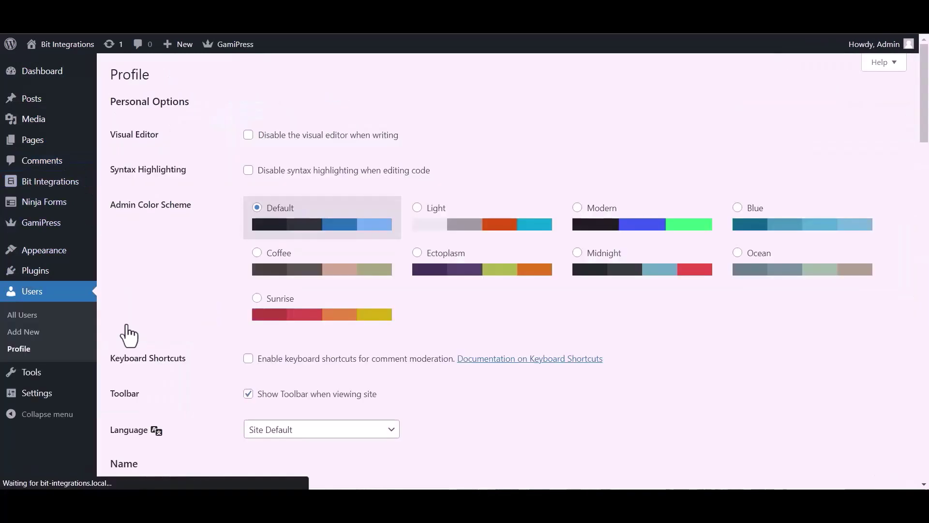
{"action": "scroll", "coordinate": [380, 319], "scroll_direction": "down", "scroll_amount": 15}
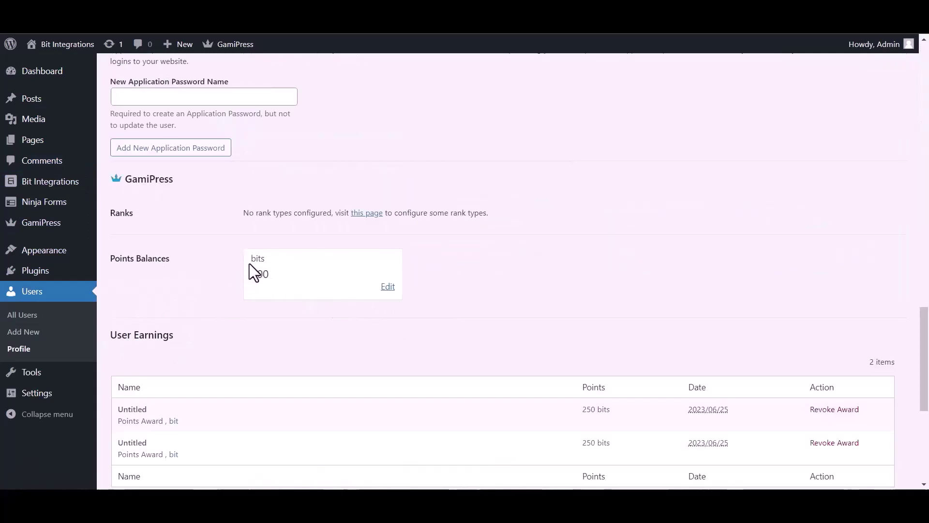
{"action": "left_click_drag", "start_coordinate": [249, 263], "coordinate": [266, 284]}
{"action": "left_click_drag", "start_coordinate": [115, 258], "coordinate": [199, 262]}
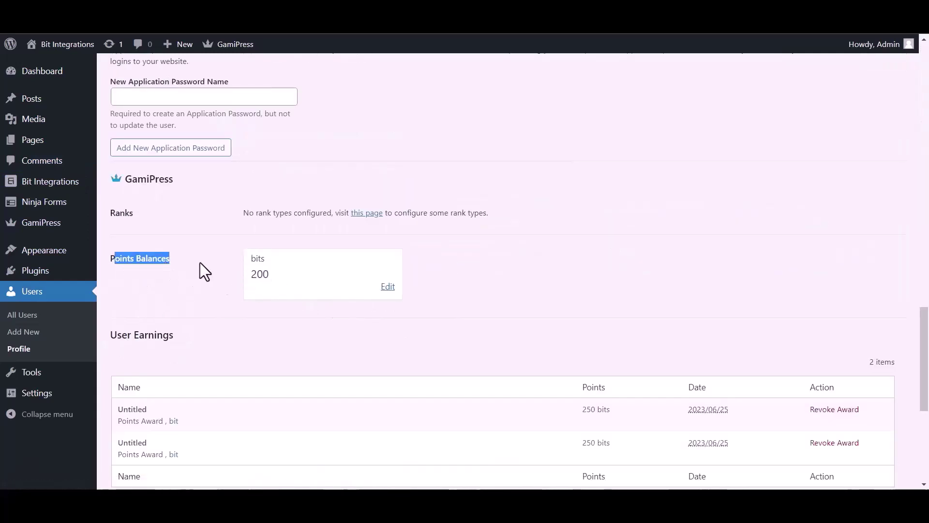